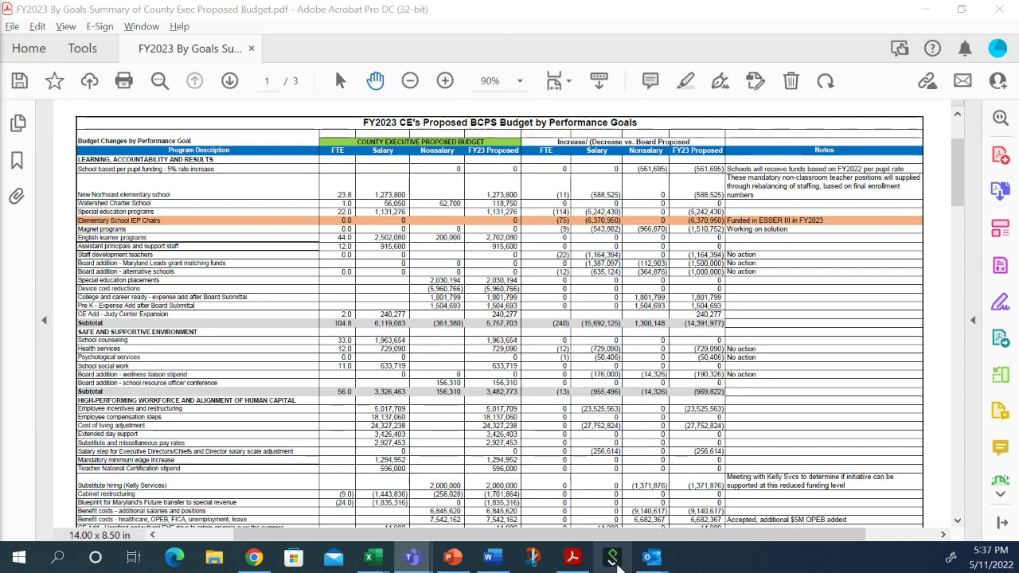
- Switch to Excel, close the FY2022 Yearend BAT Initiatives workbook and bring up the BYGOALS sheet of the FY2023 county executive budget
mouse_move(369, 561)
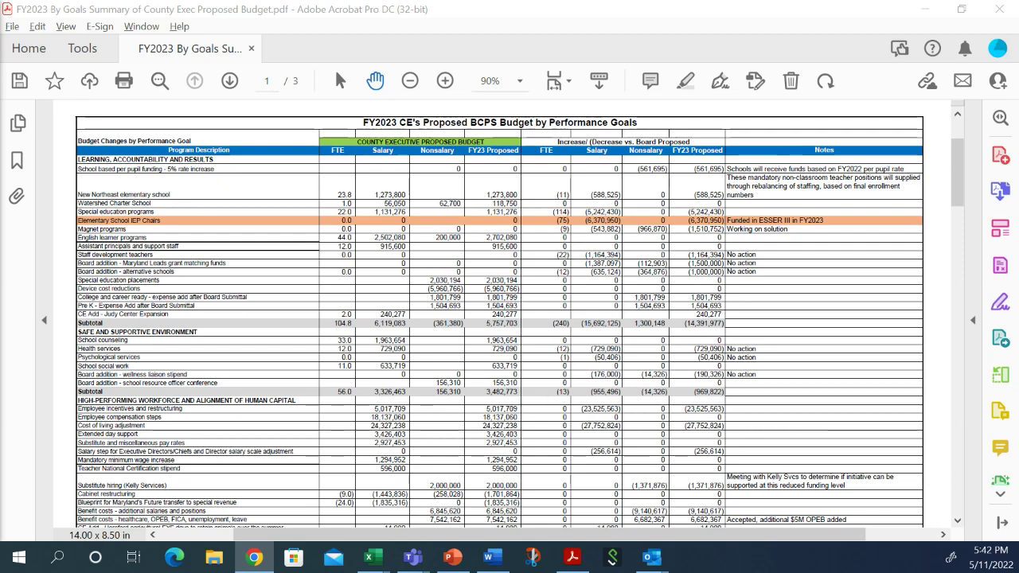
key("alt+Tab")
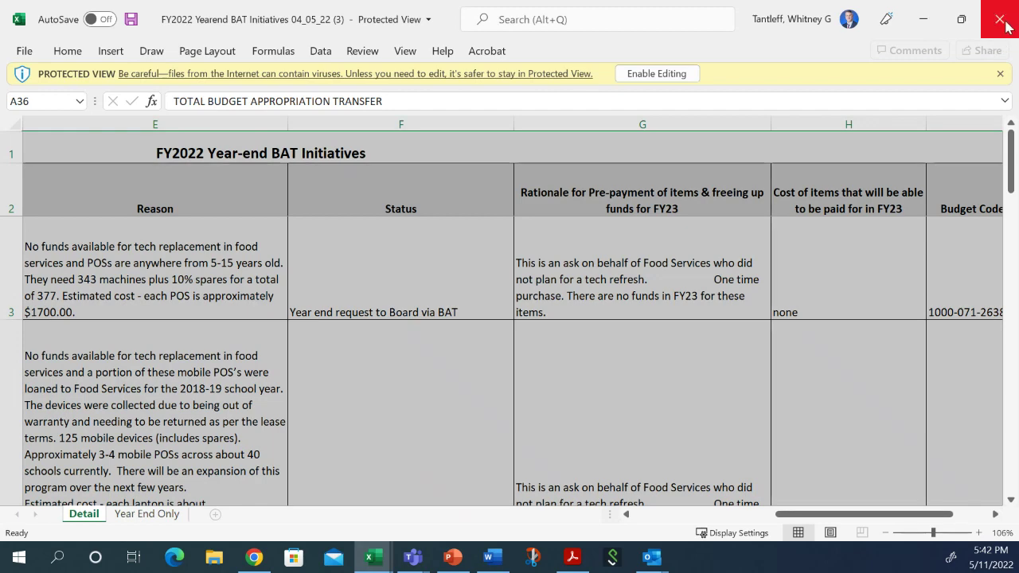
left_click(1005, 26)
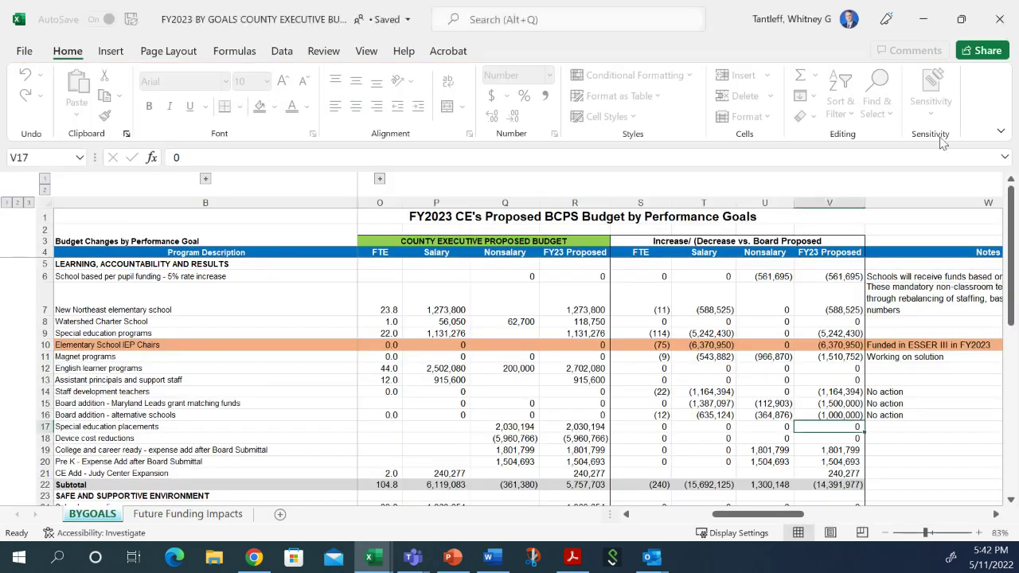
left_click(221, 380)
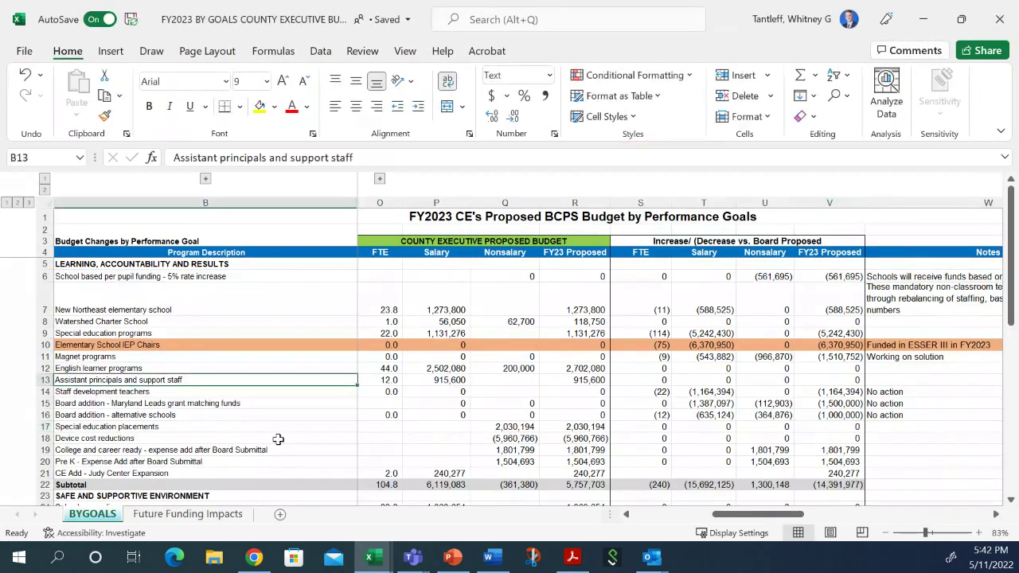
left_click(478, 406)
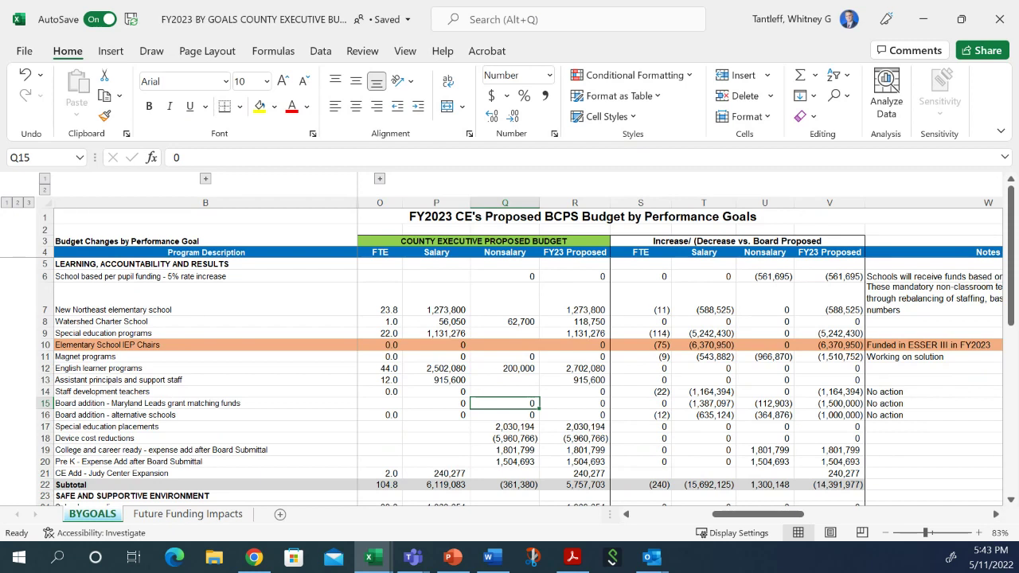
- Open the FY2023 ONETIME A4 BUILTIN REDIRECTS Stage 9 workbook without updating its external links
key("alt+Tab")
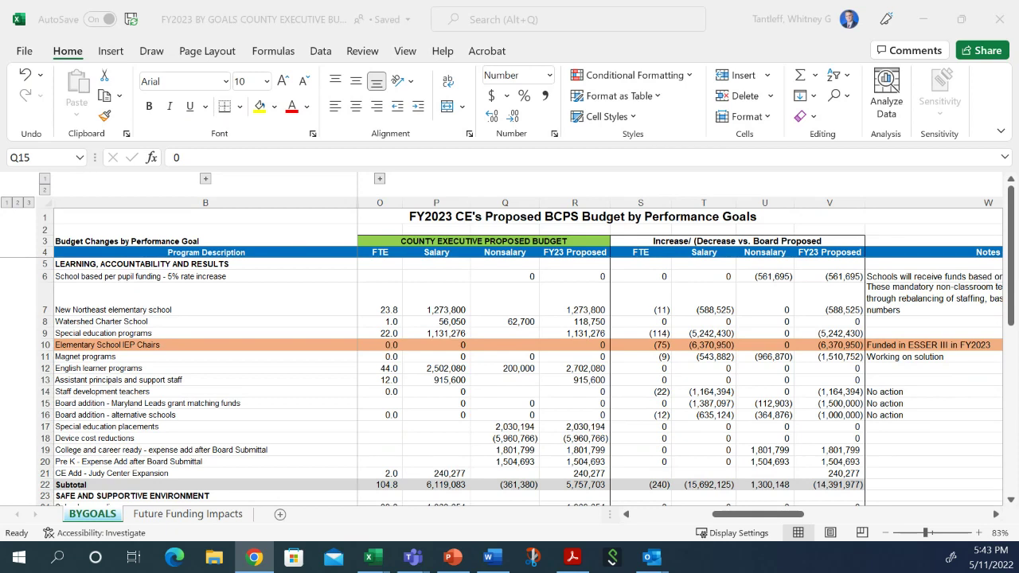
key("alt+Tab")
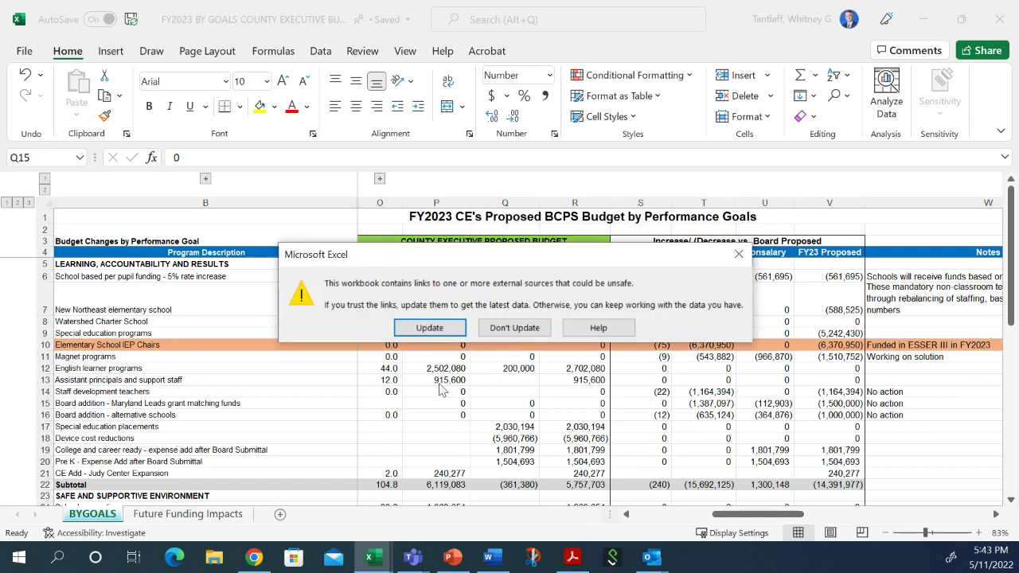
left_click(530, 329)
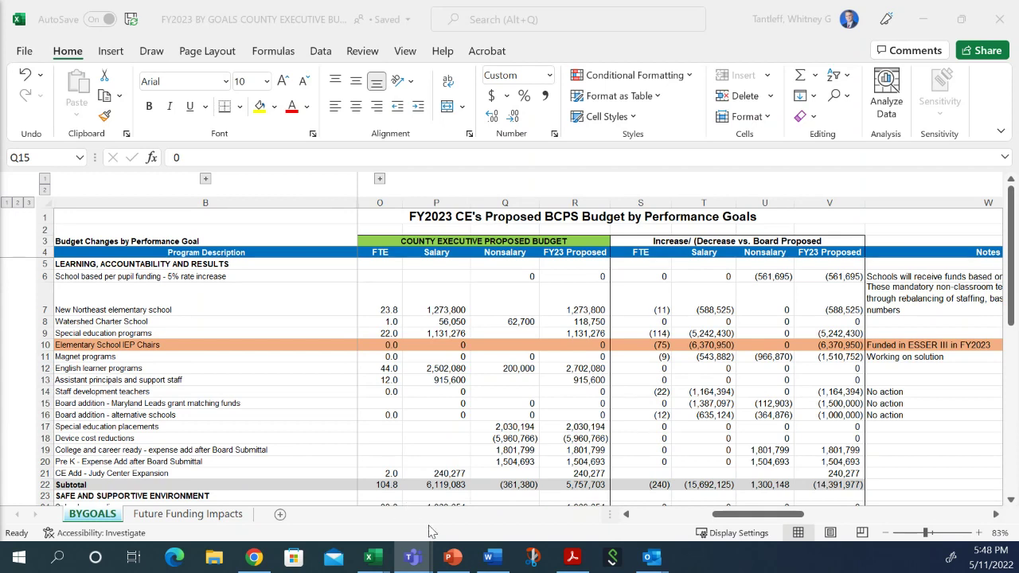
mouse_move(253, 560)
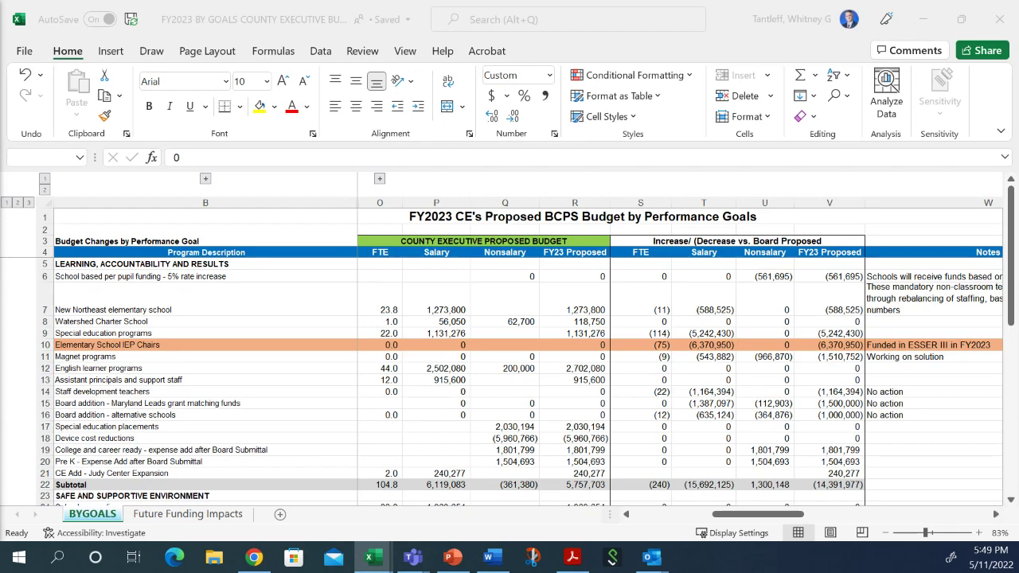
left_click(369, 557)
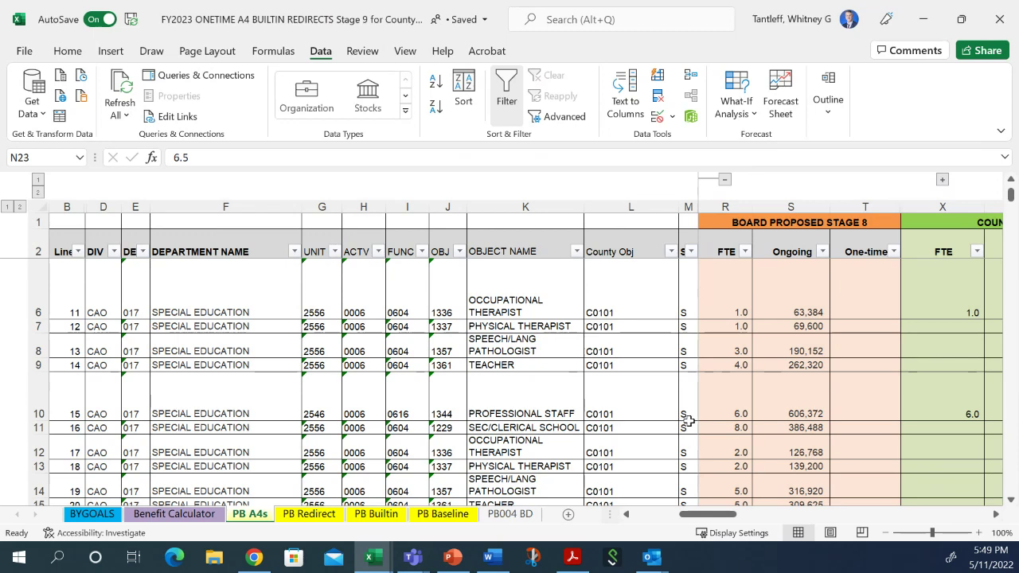
- Review the occupational therapist line in row 6 of PB A4s across the superintendent request, board proposed and county executive columns
left_click(727, 309)
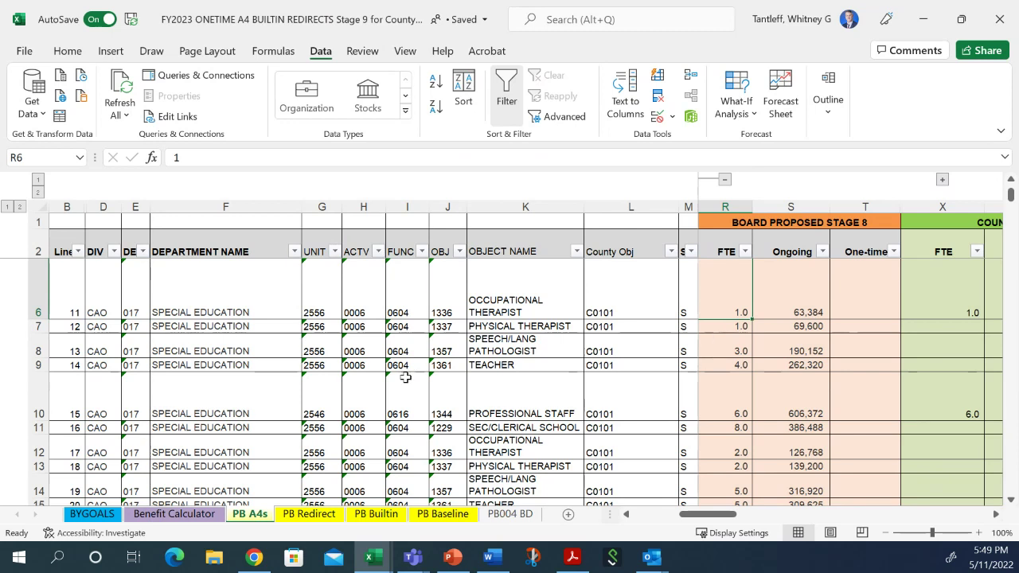
left_click(530, 309)
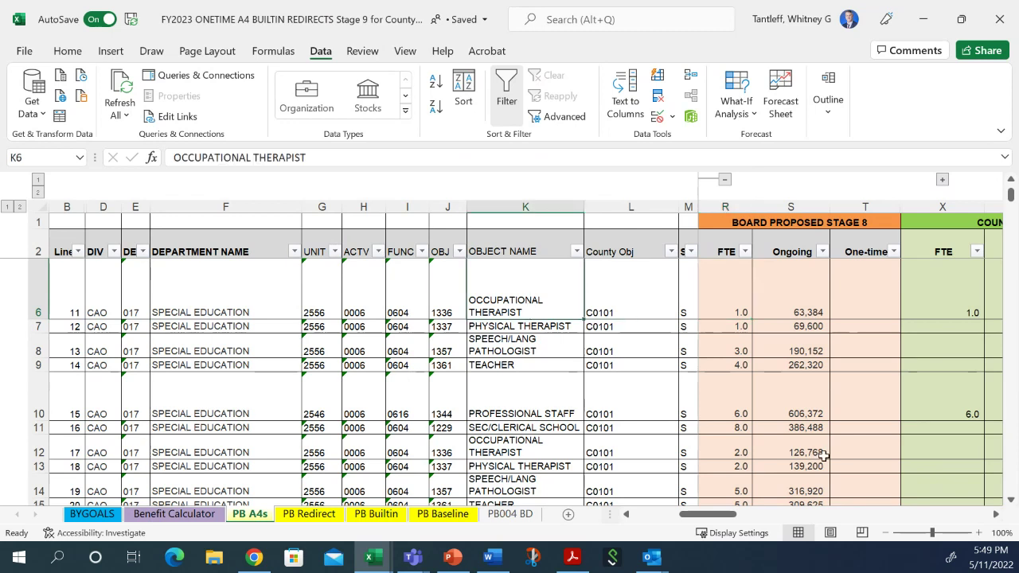
key("Right")
key("Right")
key("Right")
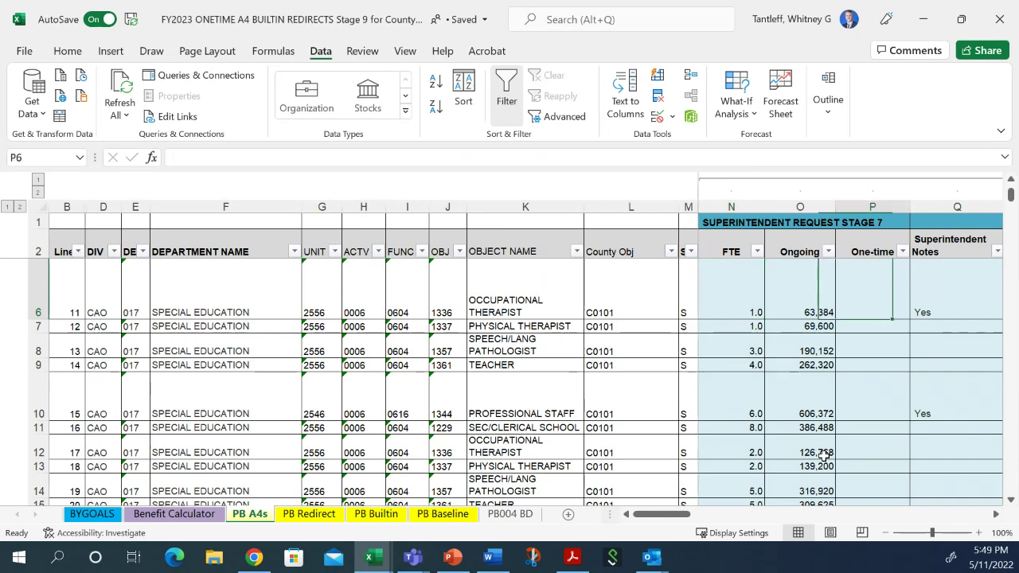
key("Right")
key("Right")
key("Right")
key("Right")
key("Right")
key("Right")
key("Right")
key("Right")
key("Right")
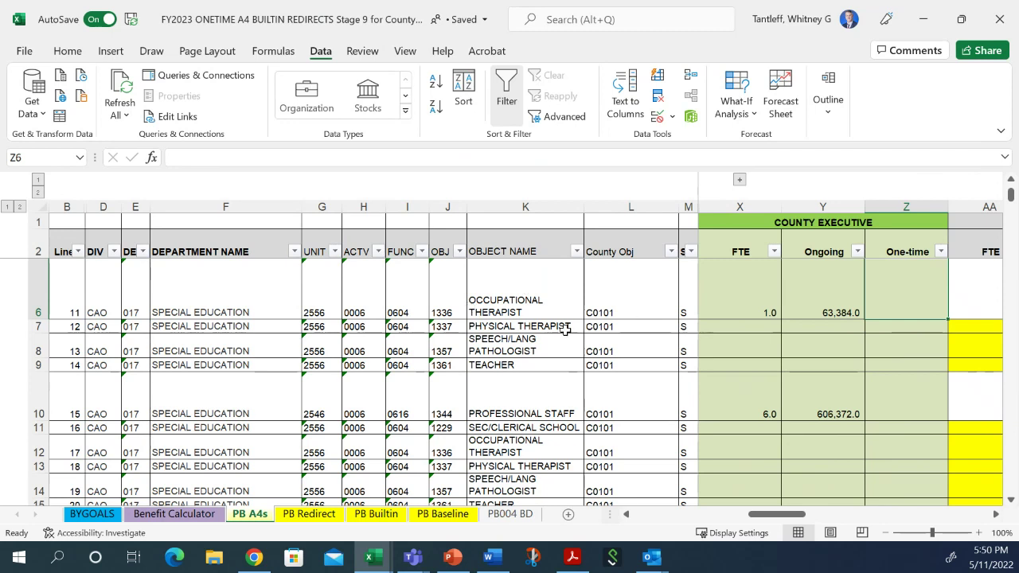
left_click(627, 515)
left_click(627, 515)
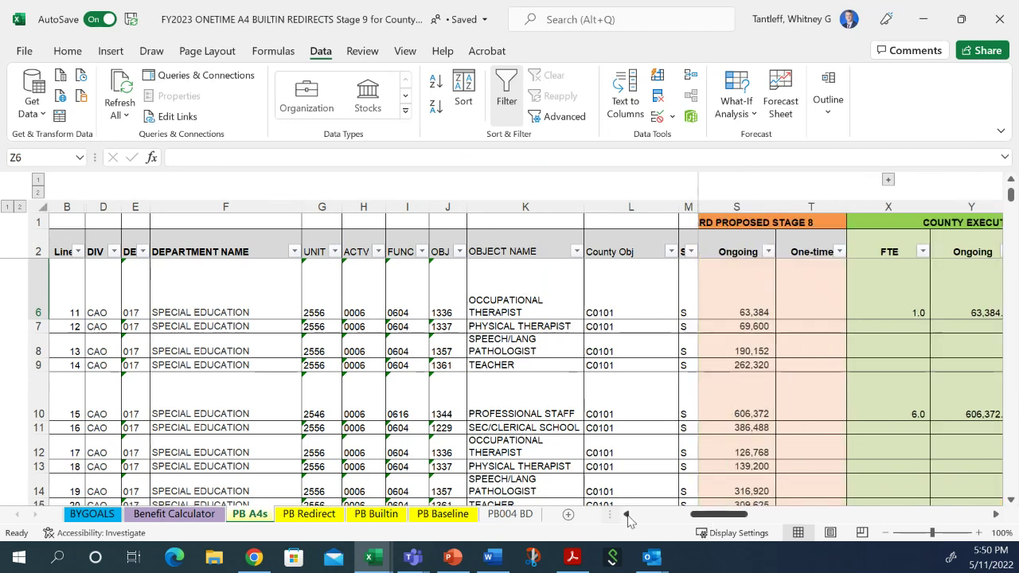
left_click(627, 515)
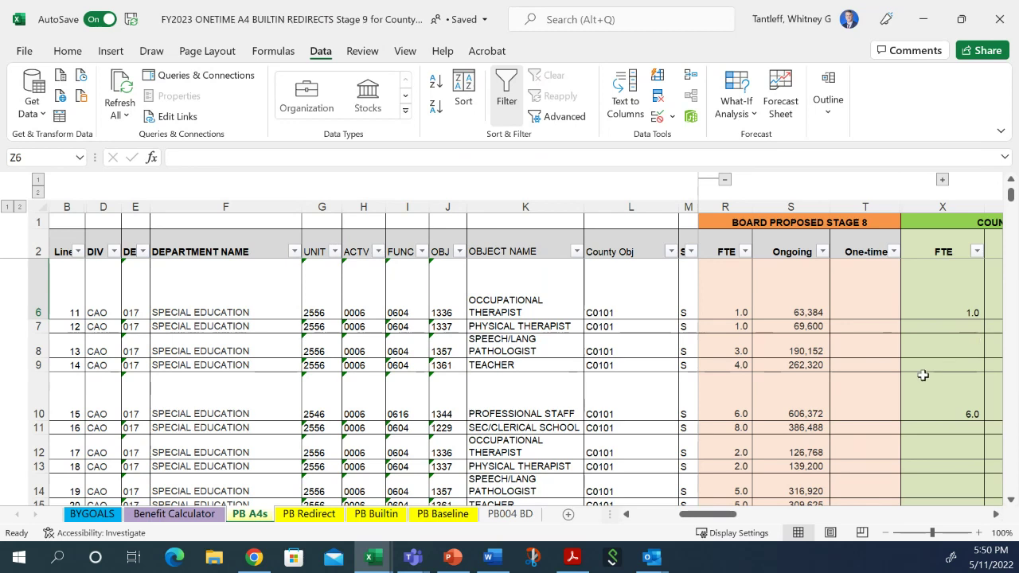
- Examine the special education professional staff line in row 10, from its county executive FTE to its request name and documentation description
left_click(504, 365)
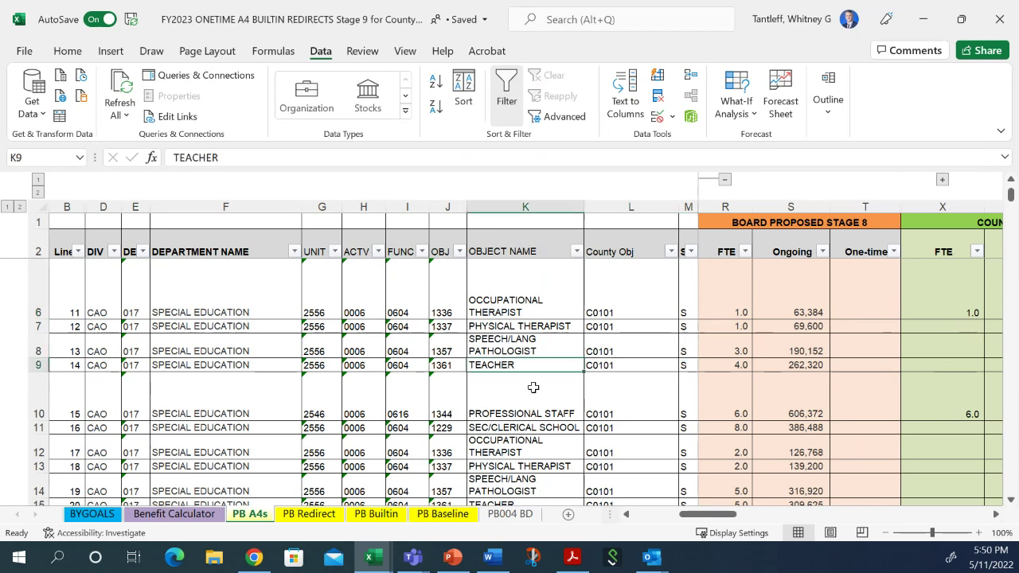
left_click(914, 412)
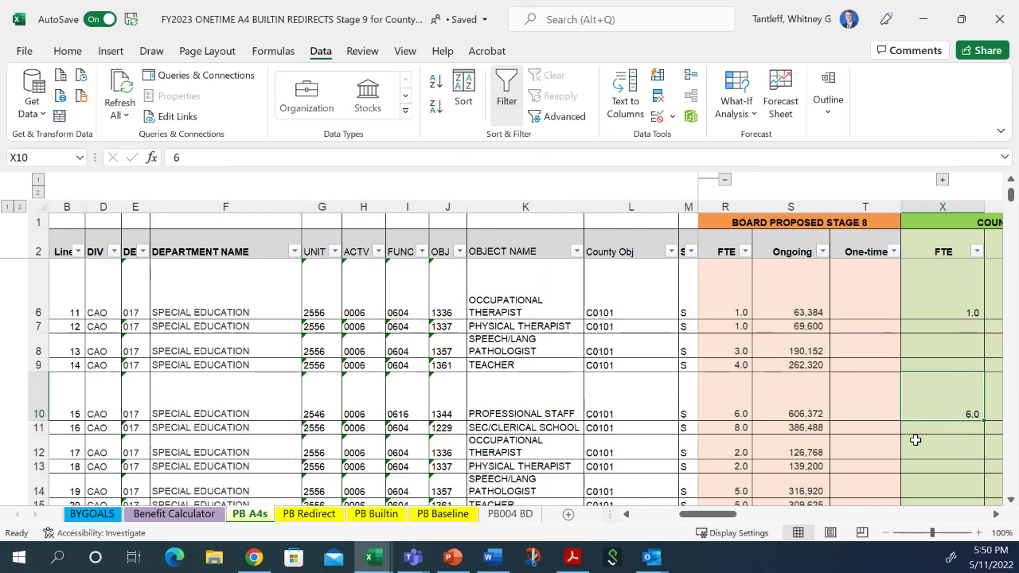
key("Right")
key("Right")
key("Right")
key("Right")
key("Right")
key("Right")
key("Right")
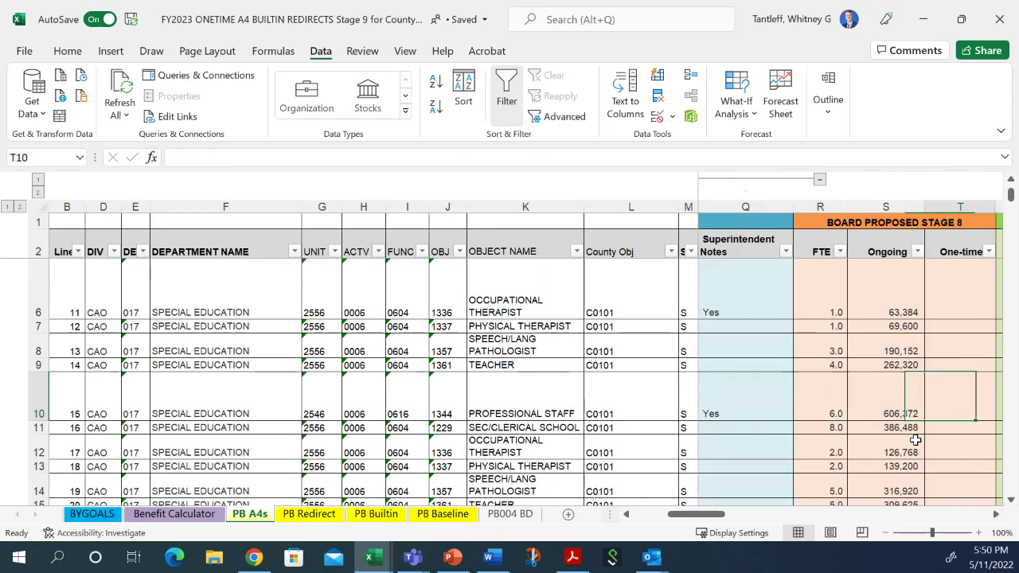
key("Right")
key("Left")
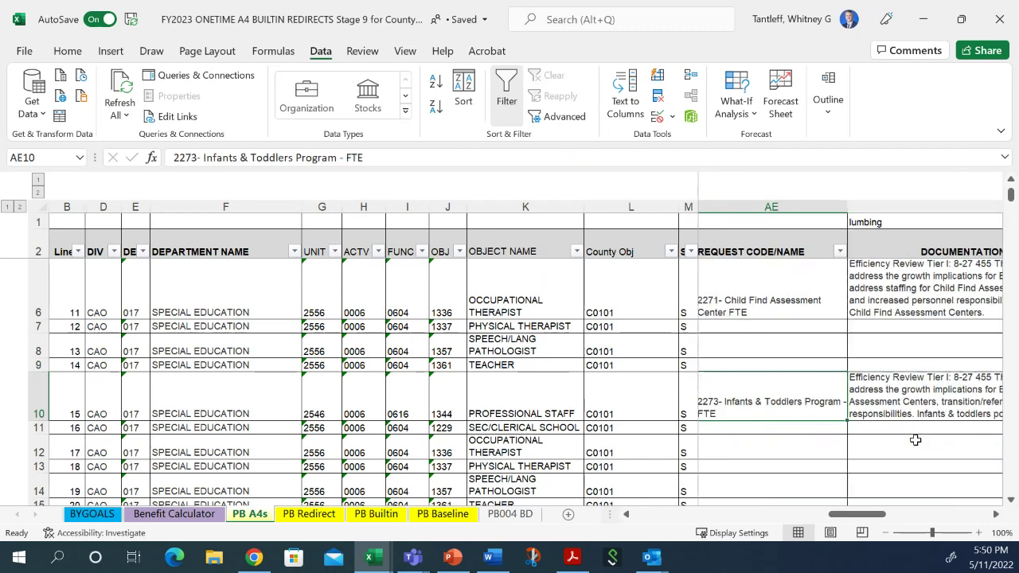
key("Right")
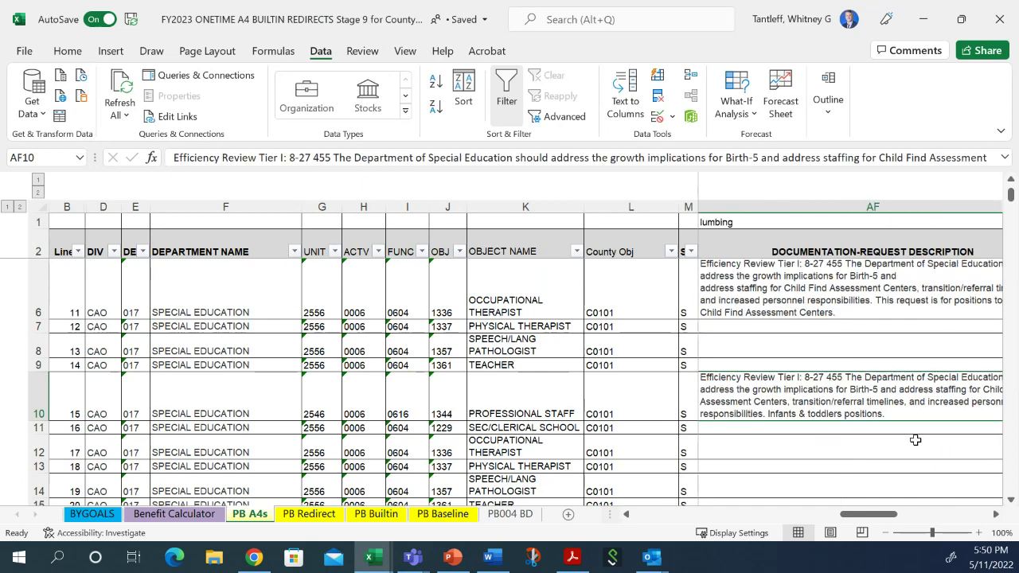
- Check row 10's county executive ongoing amount and go through the county exec FTE changes for the lines down to row 16
key("Left")
key("Left")
key("Left")
key("Left")
key("Left")
key("Left")
key("Left")
key("Left")
key("Left")
key("Left")
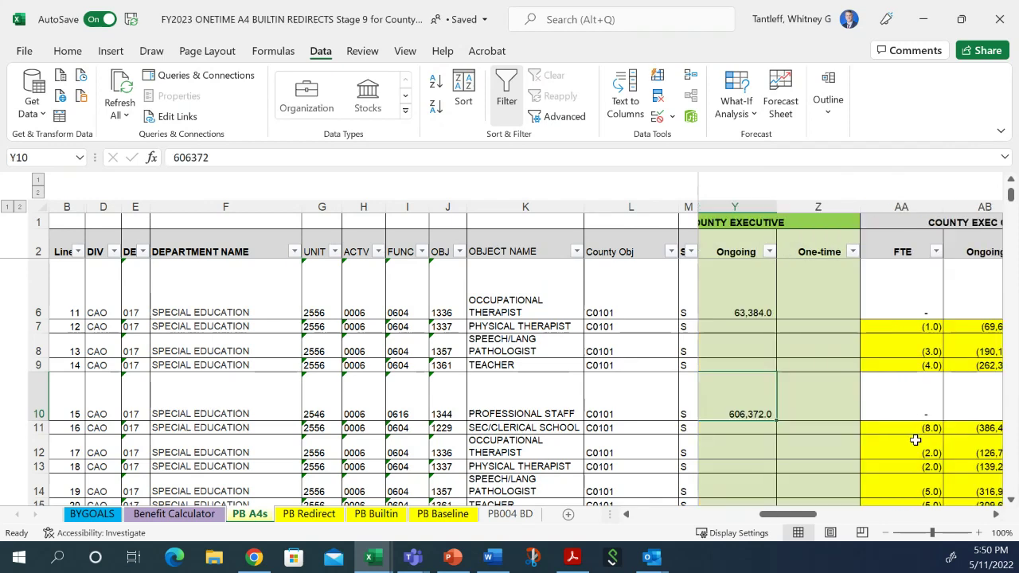
key("Right")
key("Right")
key("Right")
key("Right")
key("Right")
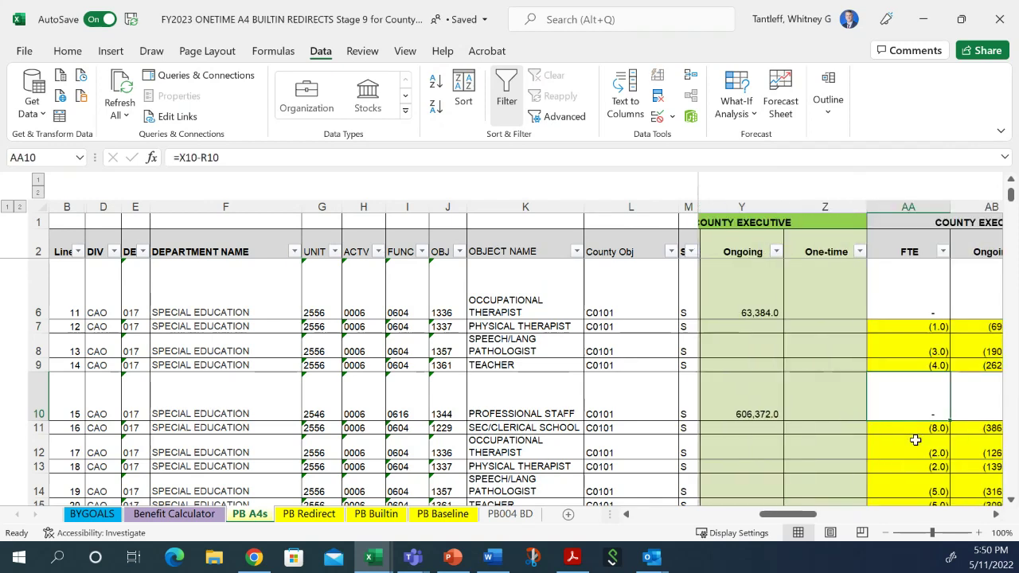
key("Down")
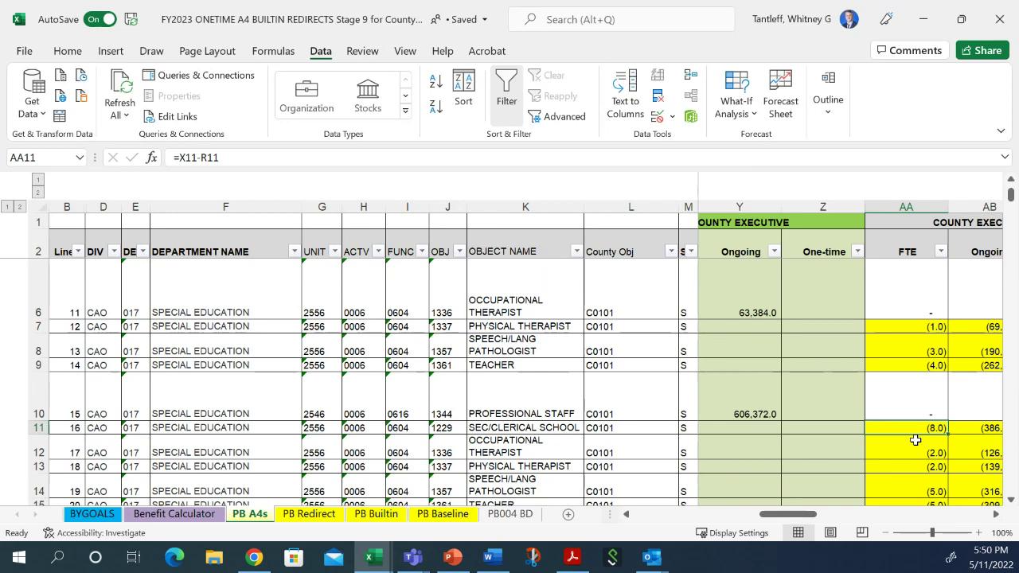
key("Down")
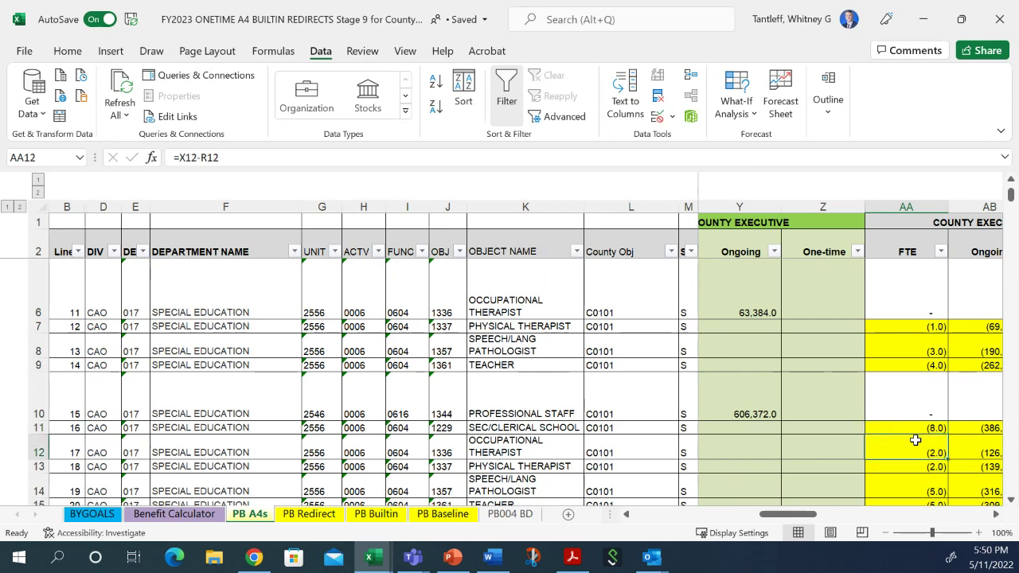
key("Down")
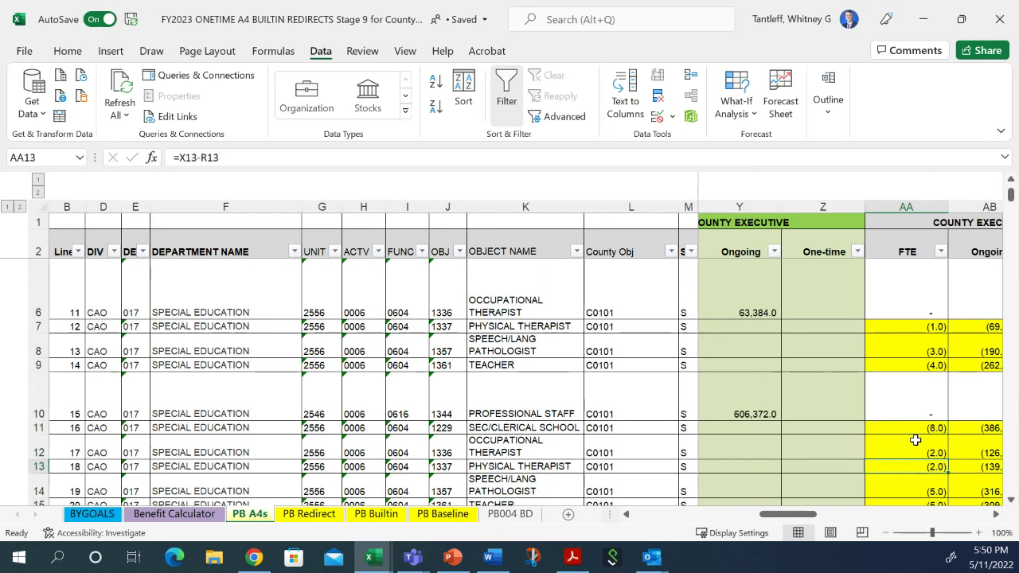
key("Down")
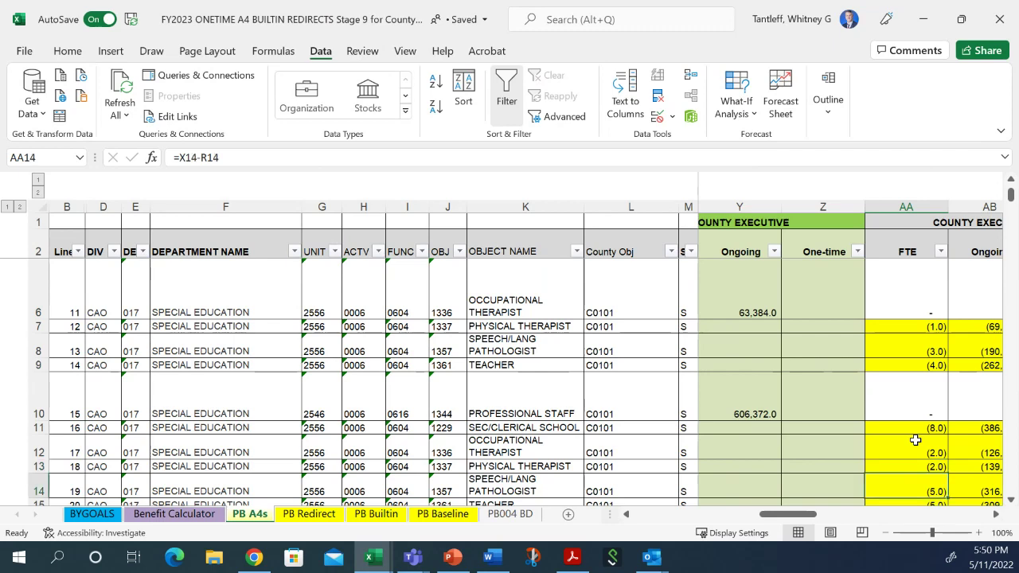
key("Down")
key("Down")
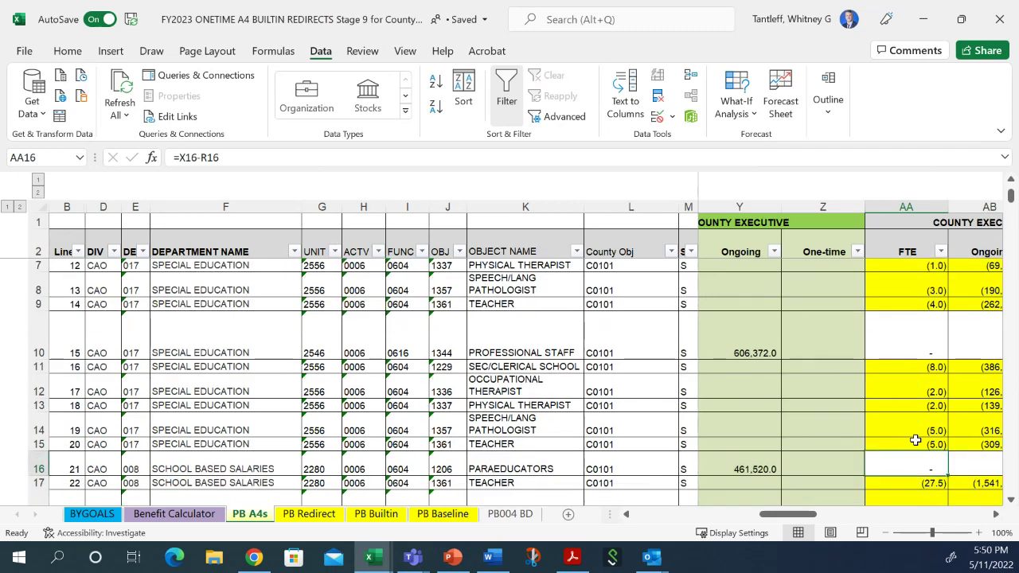
- Review the paraeducators line in row 16 across the county exec change, Change Made in PB and county executive ongoing columns
key("Right")
key("Right")
key("Right")
key("Right")
key("Right")
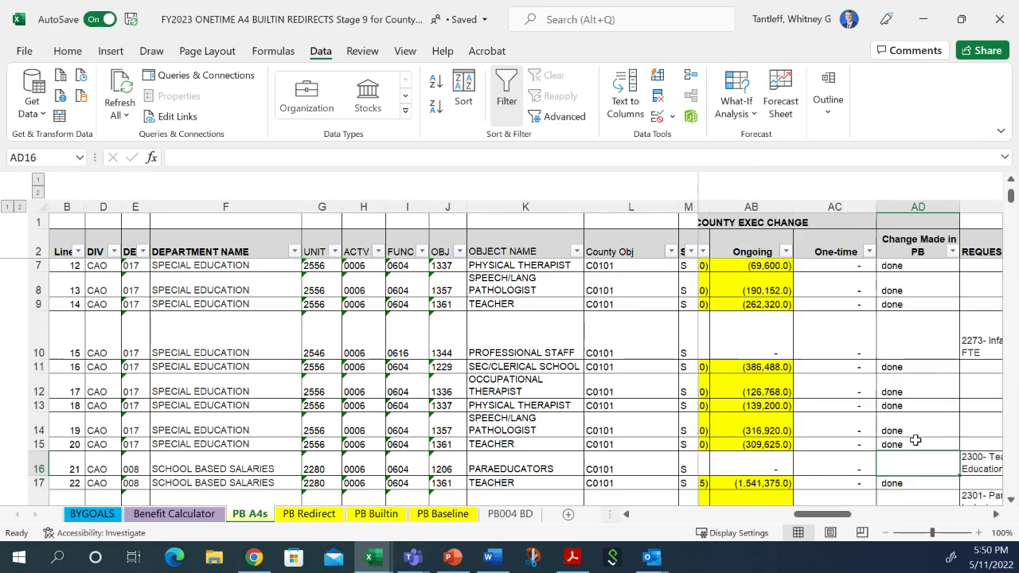
key("Left")
key("Left")
key("Left")
key("Left")
key("Left")
key("Left")
key("Left")
key("Left")
key("Left")
key("Left")
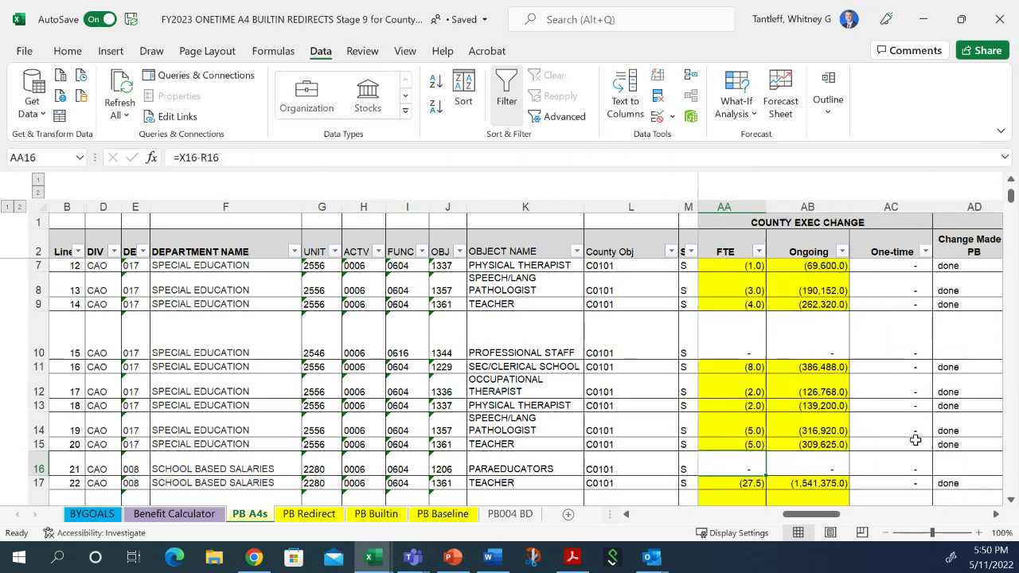
key("Right")
key("Right")
key("Right")
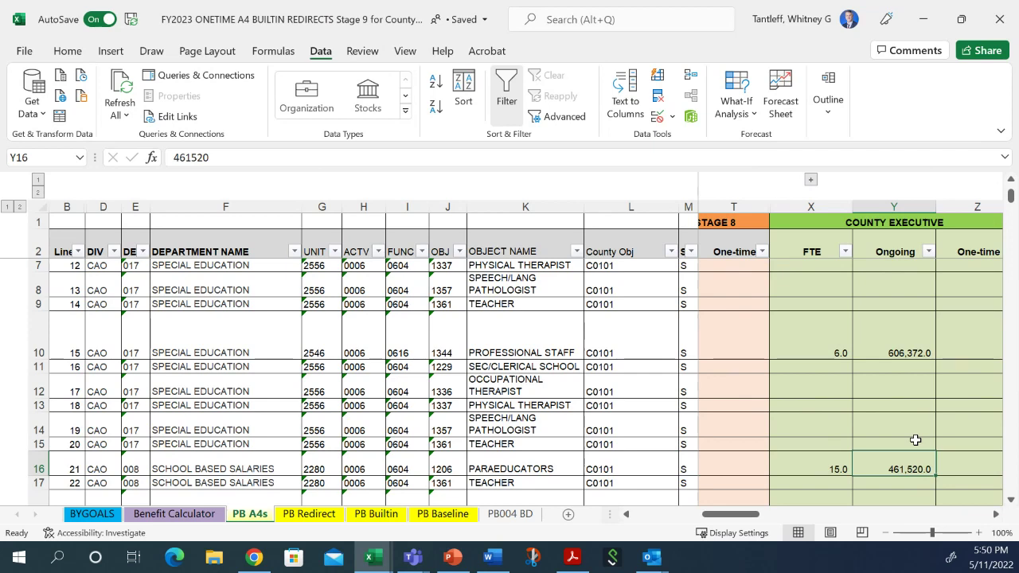
- Examine the school based salaries teacher line in row 17, from its county exec FTE change to its request description
key("Down")
key("Right")
key("Right")
scroll(916, 440, "right", 2)
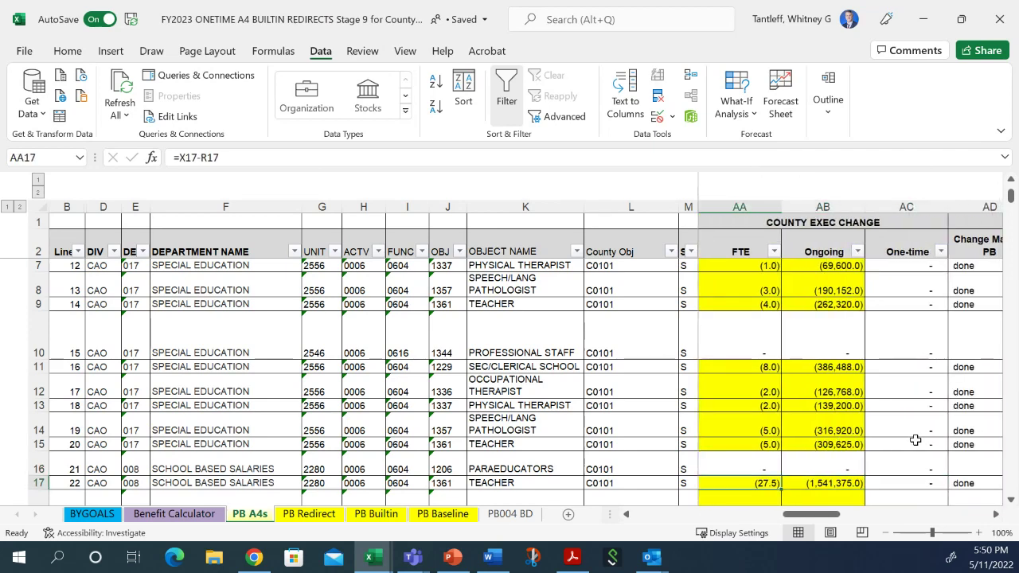
key("Right")
key("Right")
key("Right")
key("Right")
key("Right")
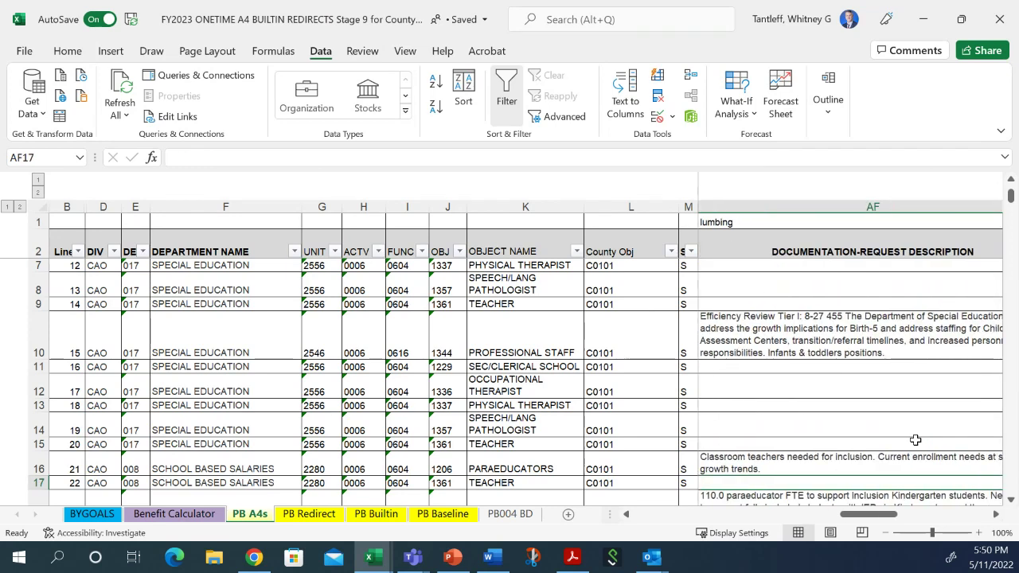
- Examine the paraeducators line in row 18, from its request name back to its county executive FTE
key("Down")
key("Left")
key("Left")
key("Left")
key("Left")
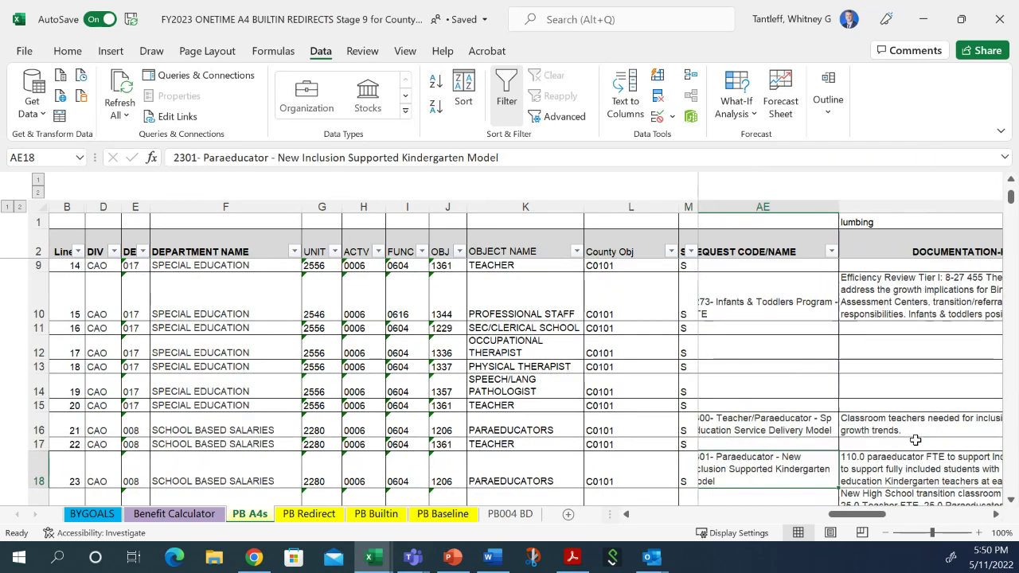
key("Left")
key("Left")
key("Left")
key("Left")
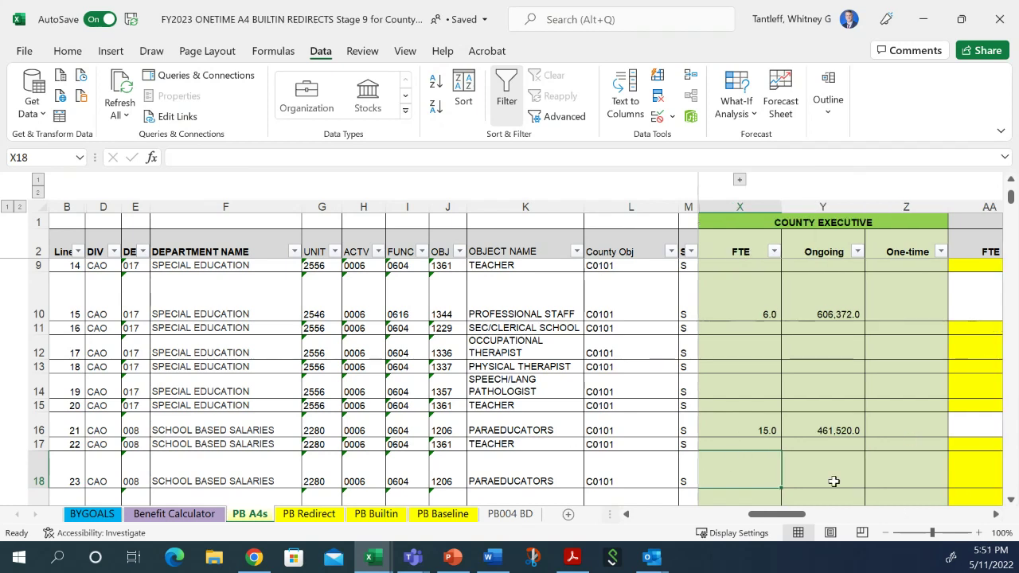
- Switch back to the FY2023 budget by goals workbook and check the magnet programs nonsalary difference versus the board's proposal
left_click(625, 478)
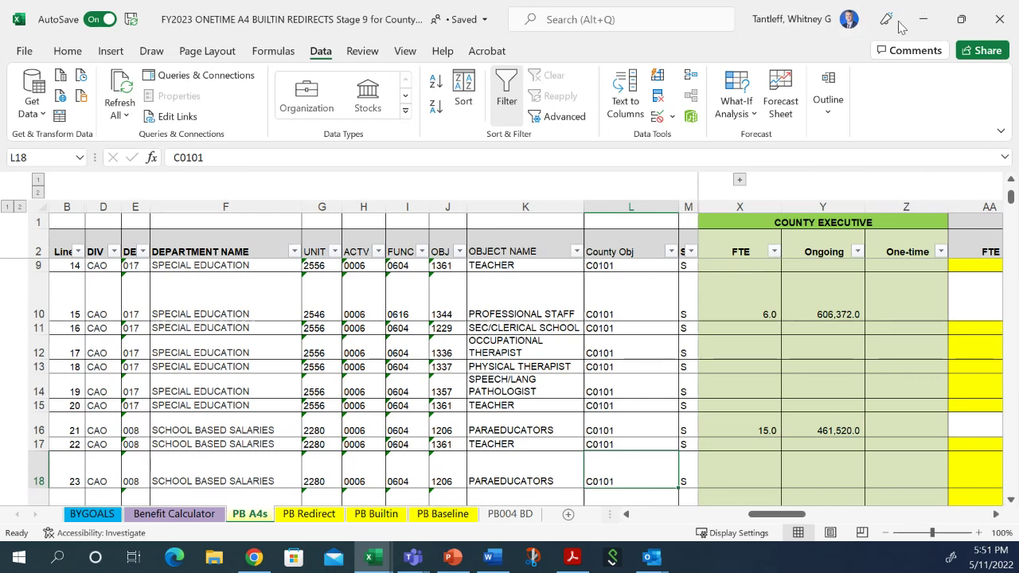
left_click(923, 24)
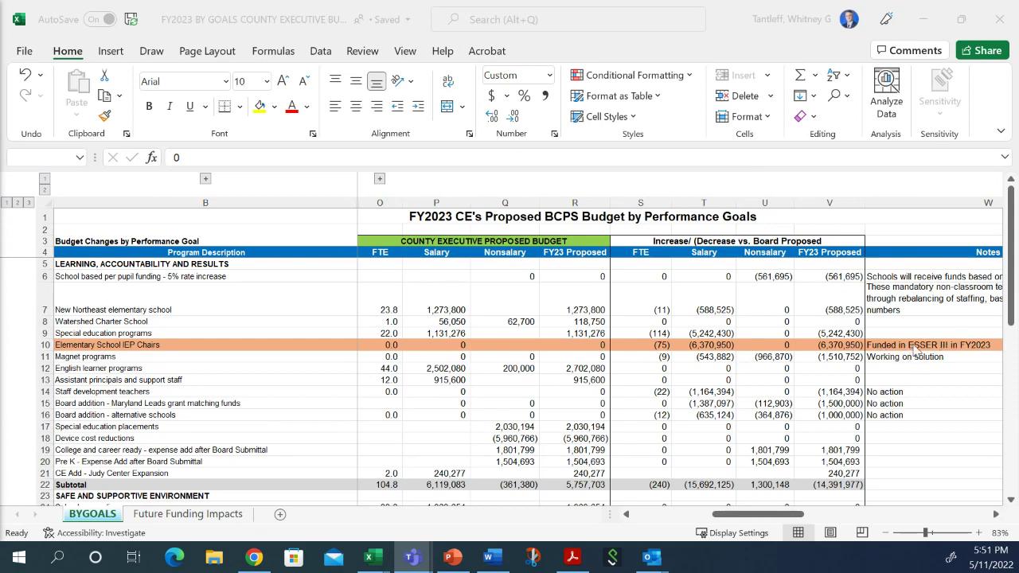
key("alt+Tab")
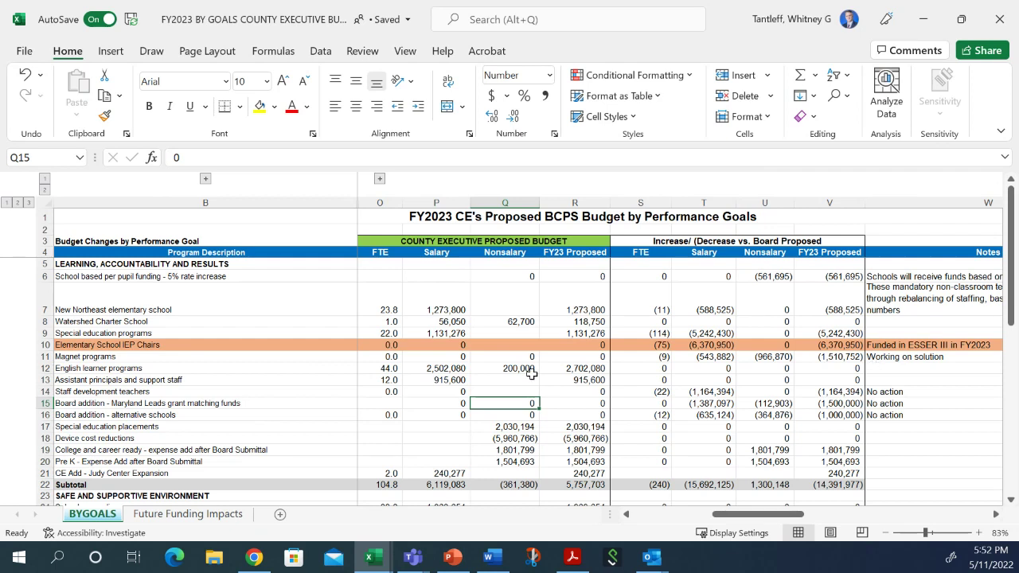
left_click(788, 357)
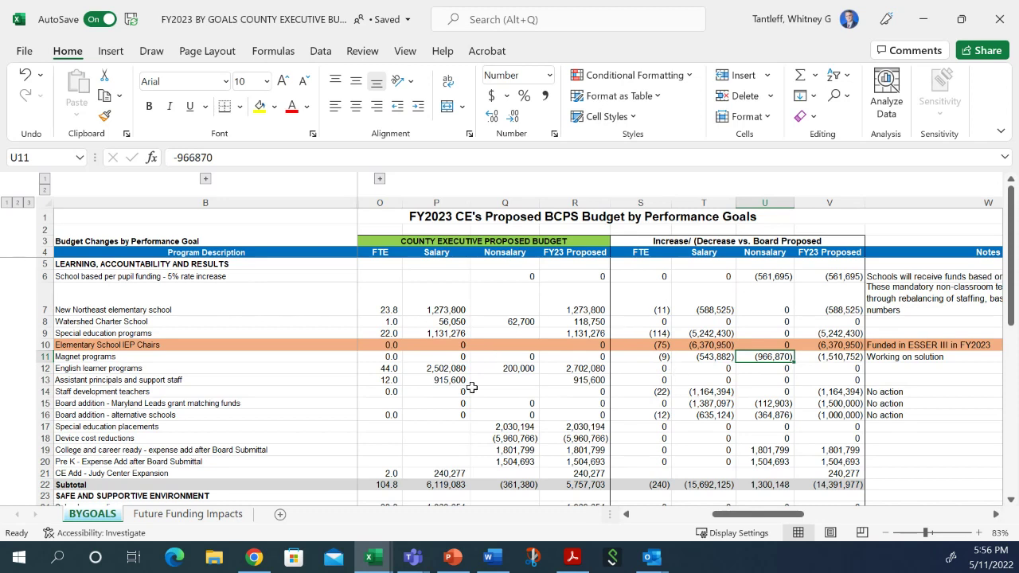
- Check the county executive FTE in the Total FY2023 General Fund Request row, then expand the hidden board columns and check the board's FTE
scroll(472, 388, "down", 20)
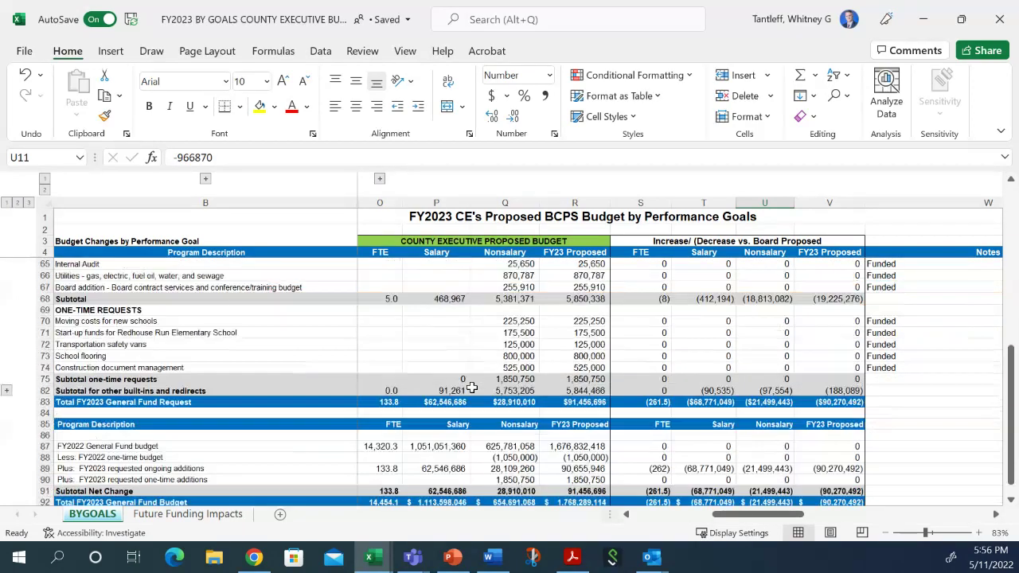
scroll(472, 388, "down", 2)
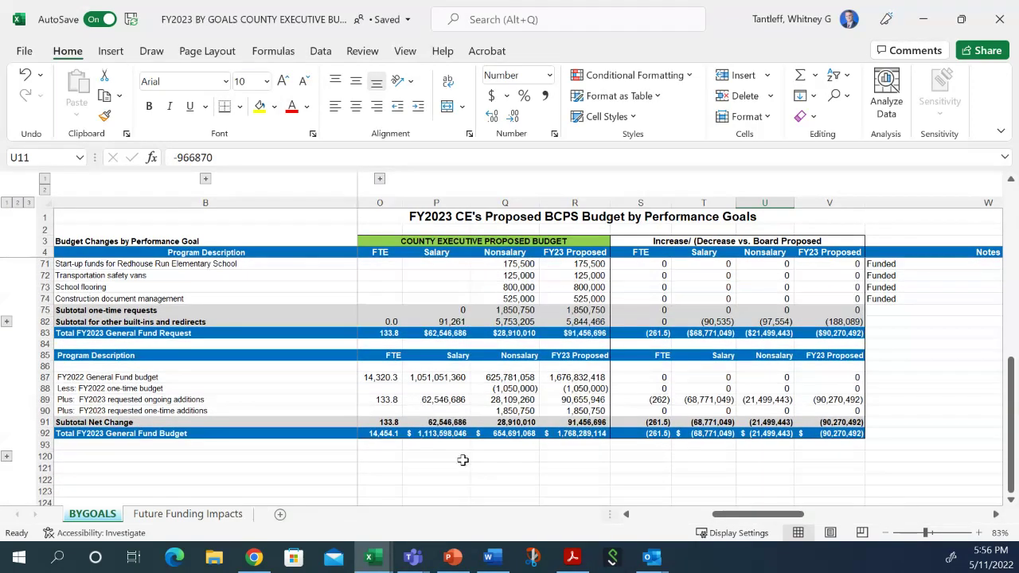
left_click(626, 516)
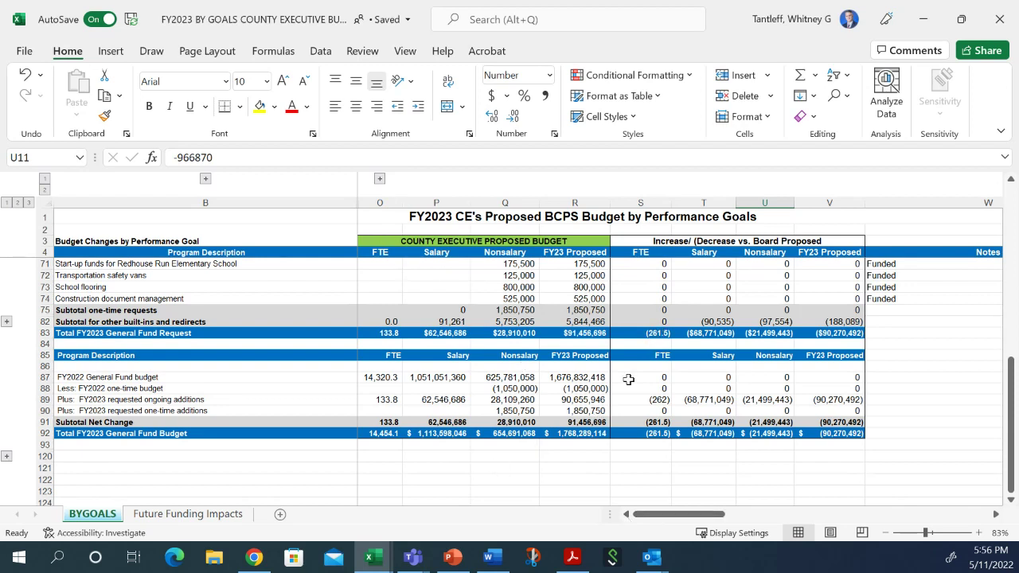
left_click(393, 334)
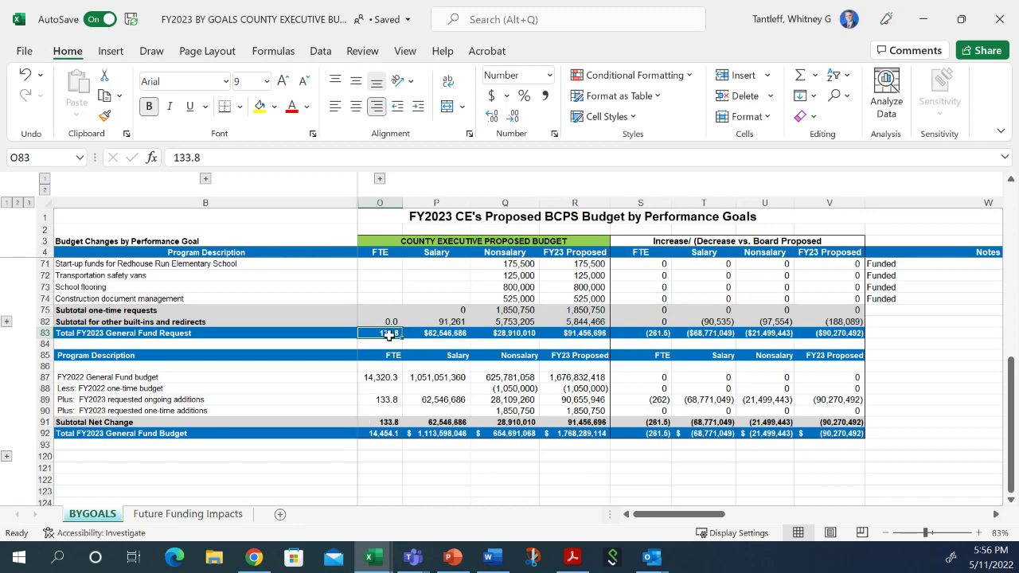
left_click(380, 179)
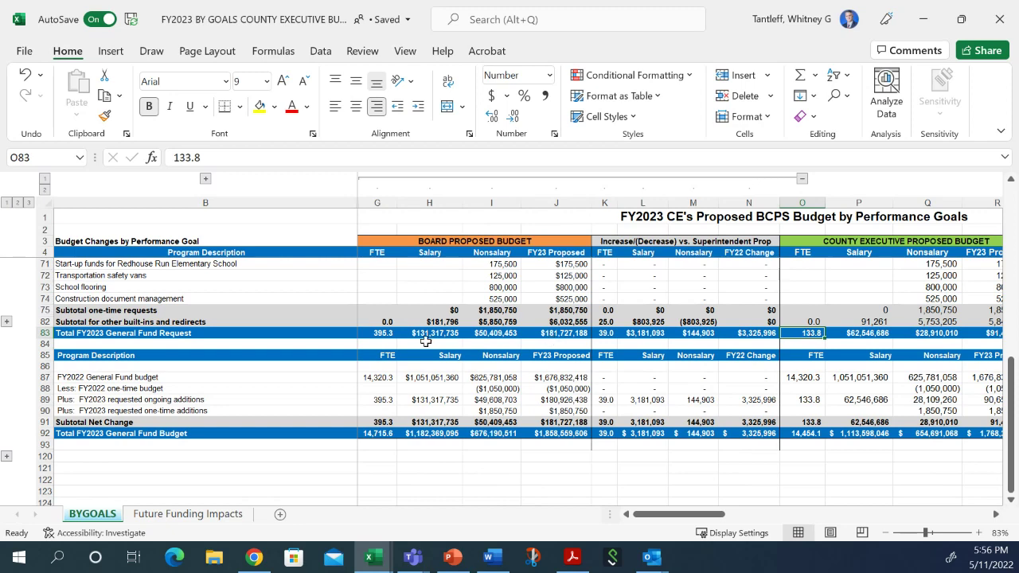
left_click(381, 333)
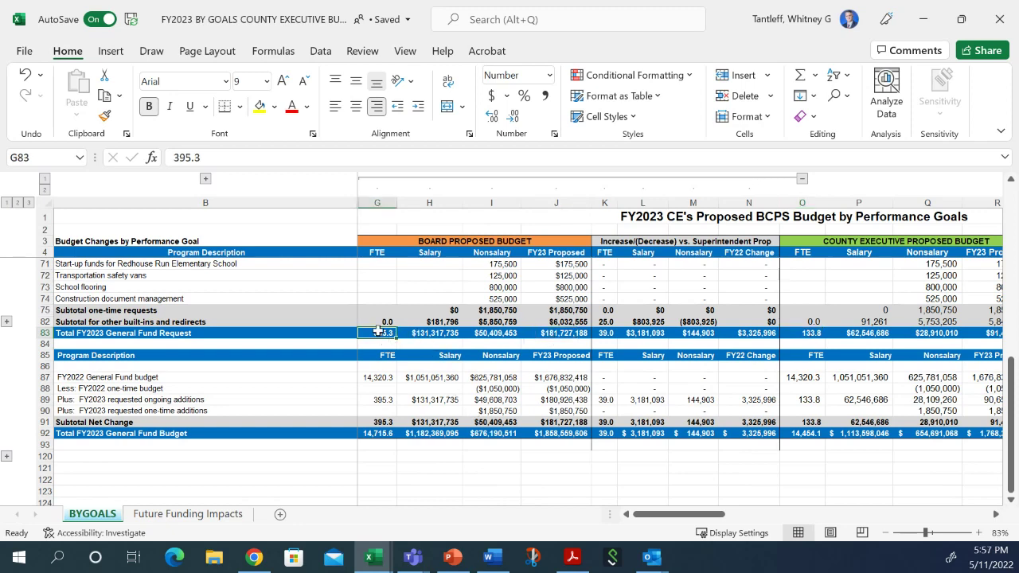
- Compare the county executive's FTE with the FTE difference versus the board's proposal in the Total FY2023 General Fund Request row
left_click(997, 513)
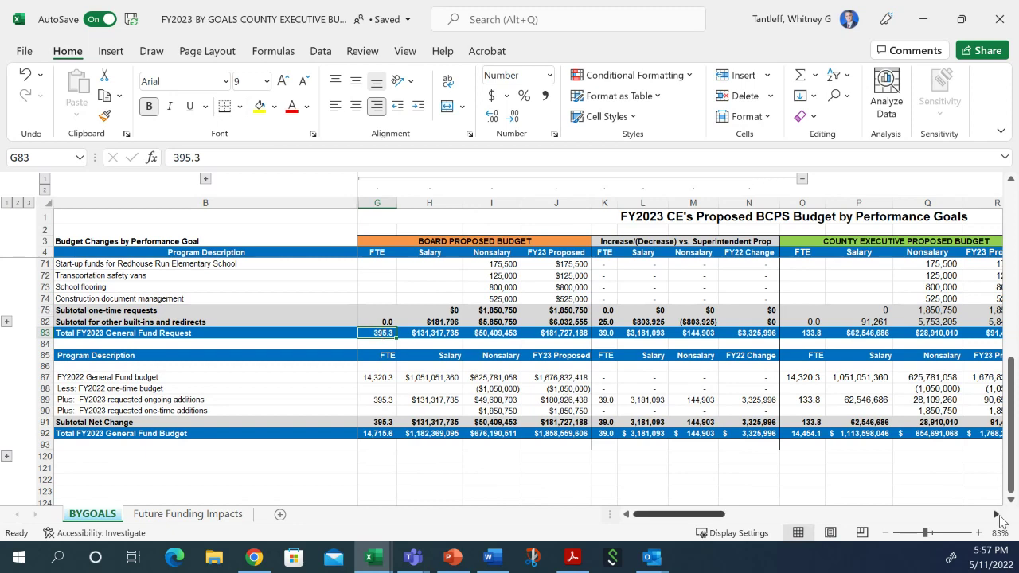
left_click(996, 514)
left_click(997, 514)
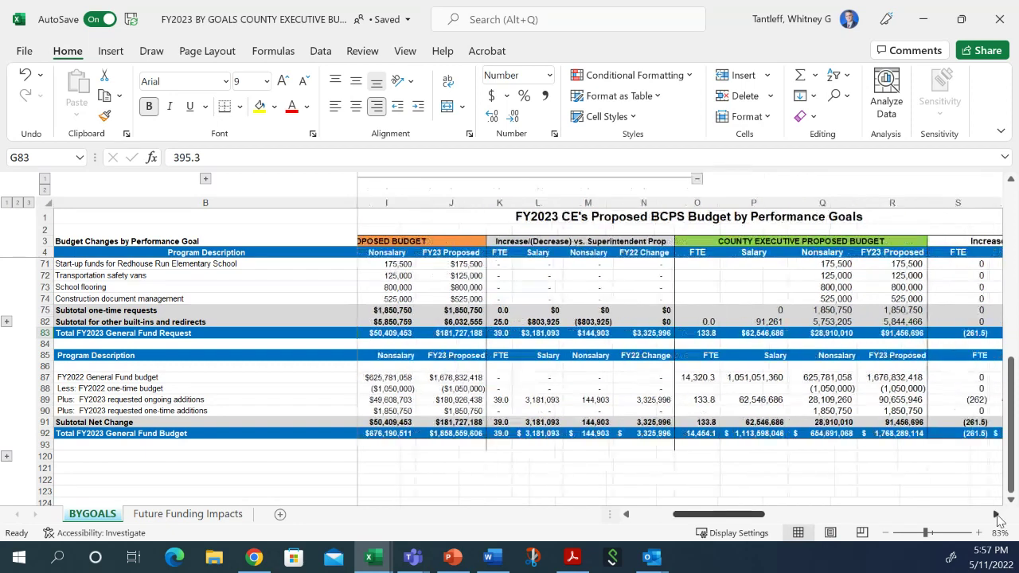
left_click(997, 514)
left_click(996, 515)
left_click(997, 515)
left_click(997, 515)
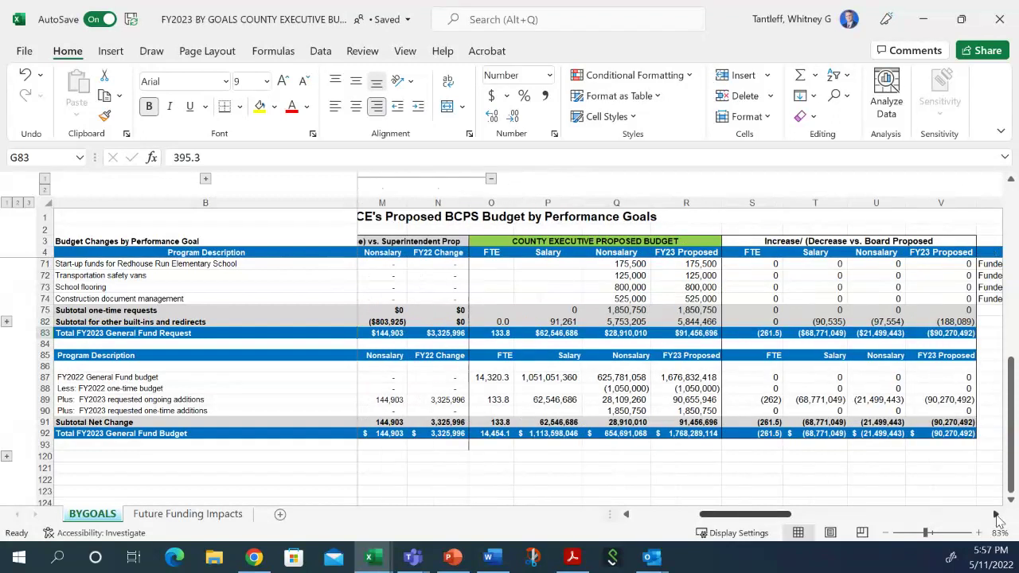
left_click(997, 515)
left_click(447, 332)
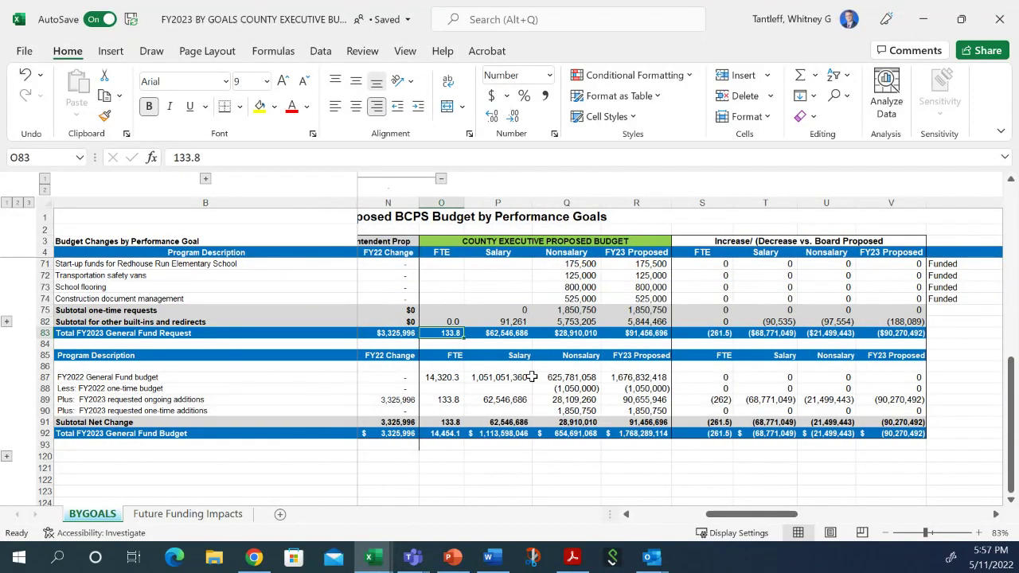
left_click(721, 333)
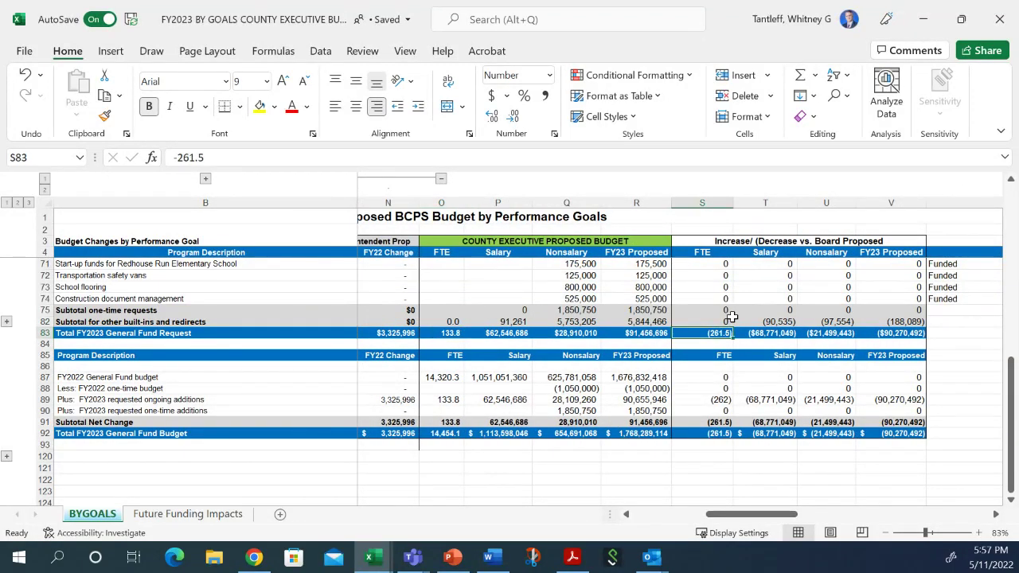
- Look back over the changes versus the superintendent's proposal, then collapse the board proposed budget columns
left_click(626, 514)
left_click(627, 514)
left_click(627, 514)
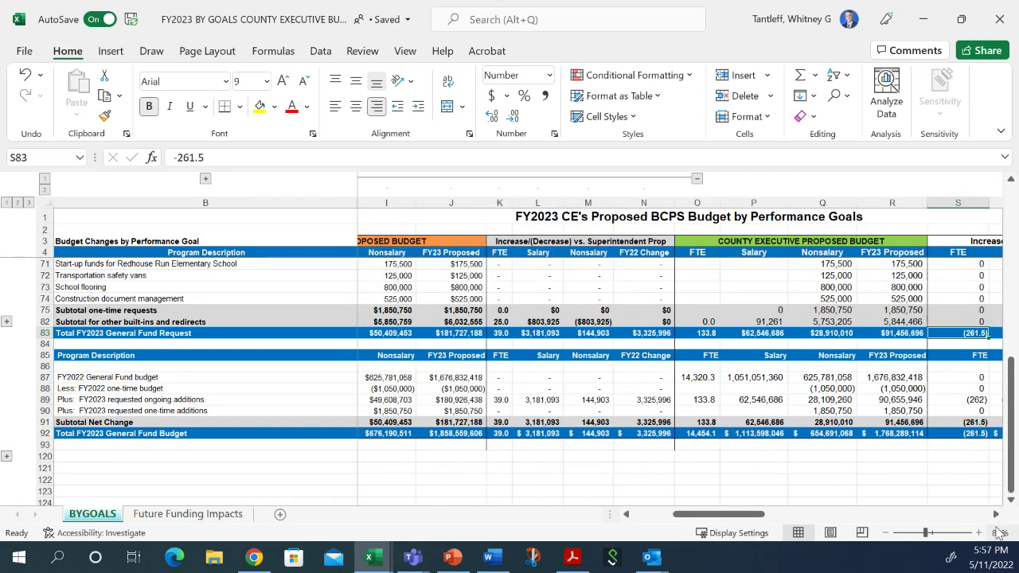
left_click(996, 514)
left_click(996, 514)
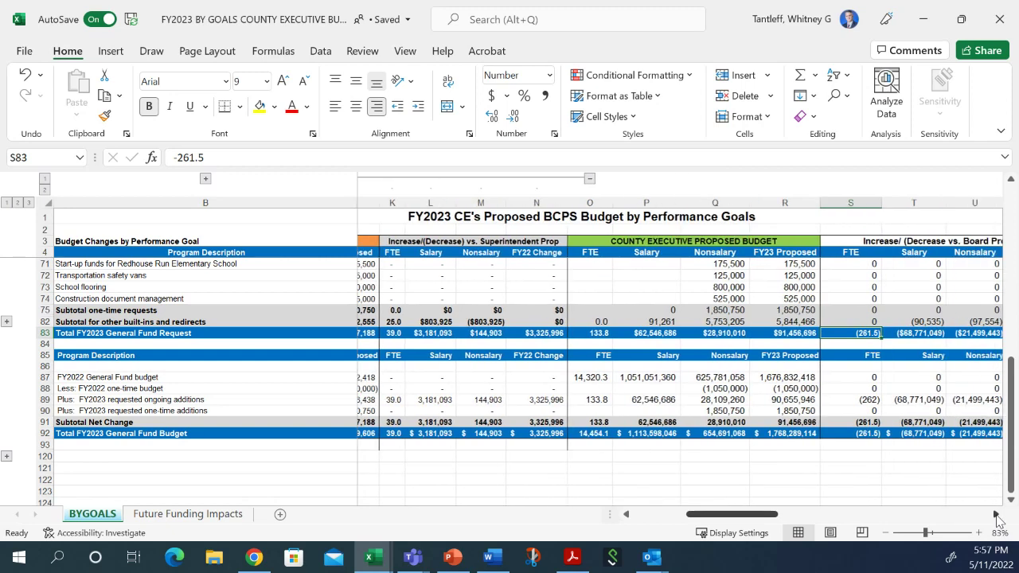
left_click(996, 514)
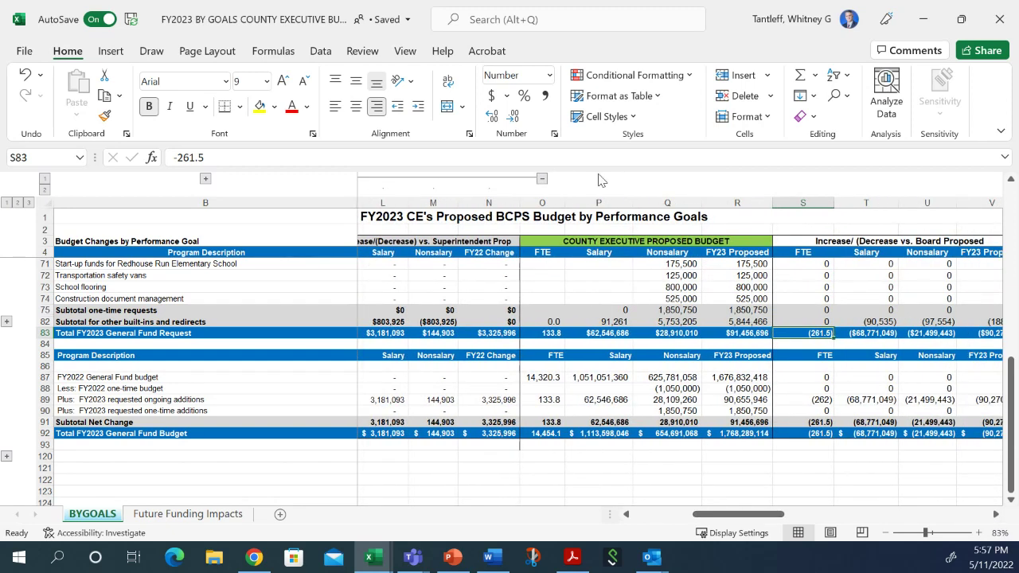
left_click(542, 179)
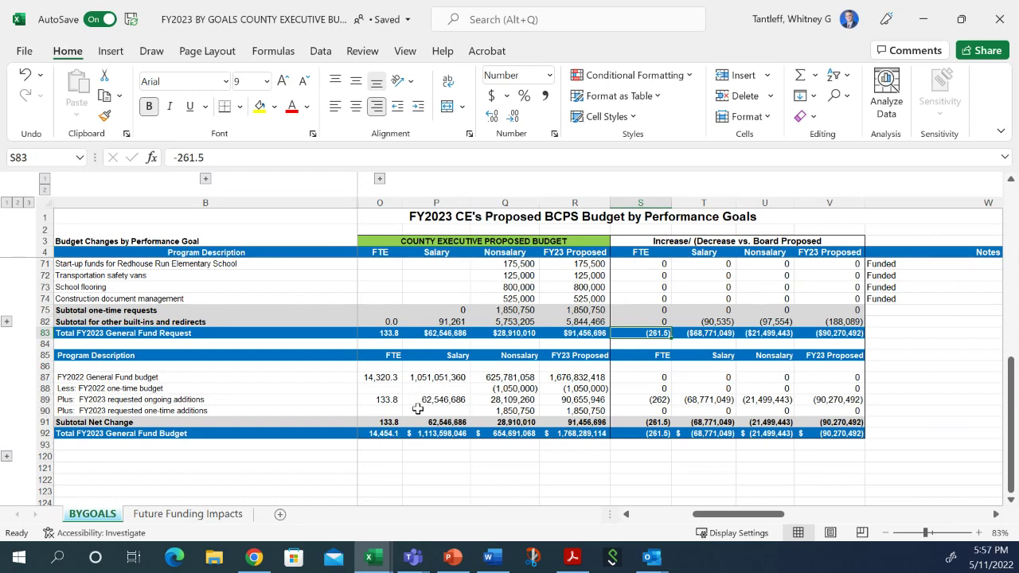
- Return to the Learning, Accountability and Results section and check the Elementary School IEP Chairs line's FTE difference versus the board's proposal
scroll(427, 395, "up", 13)
scroll(426, 396, "up", 9)
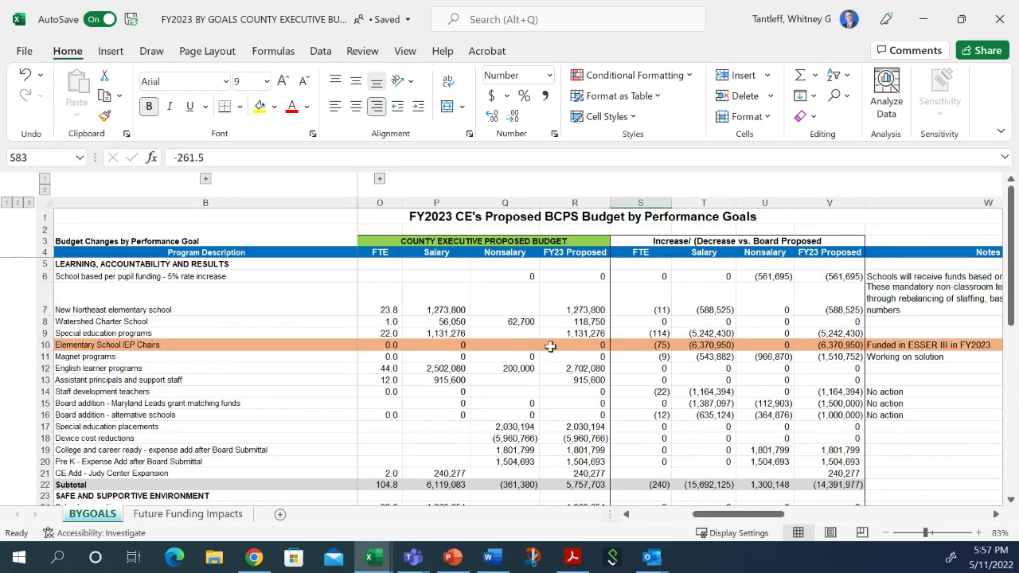
left_click(557, 344)
left_click(653, 345)
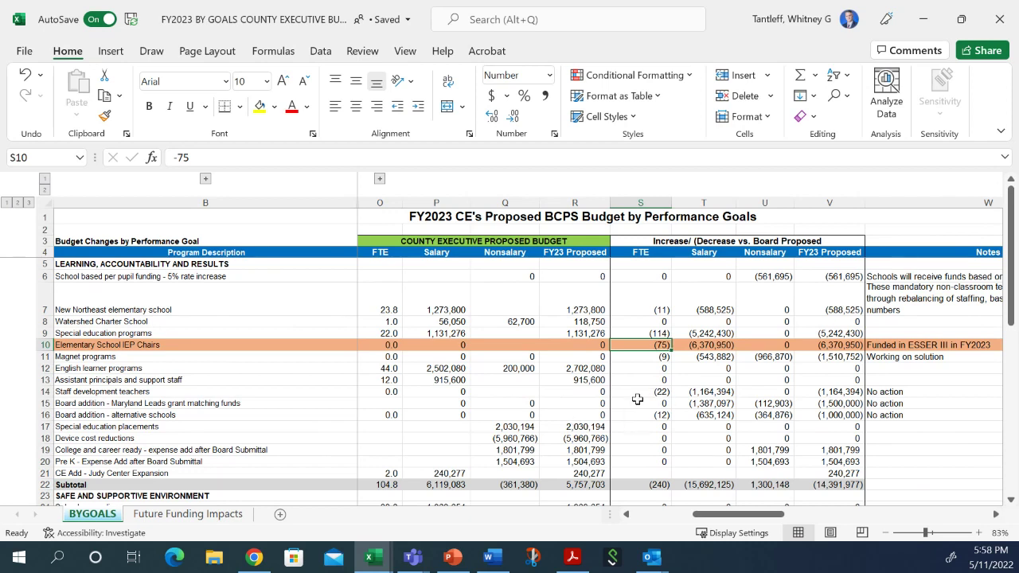
- Review the magnet programs line's FTE, FY23 proposed and nonsalary differences versus the board's proposal
left_click(651, 359)
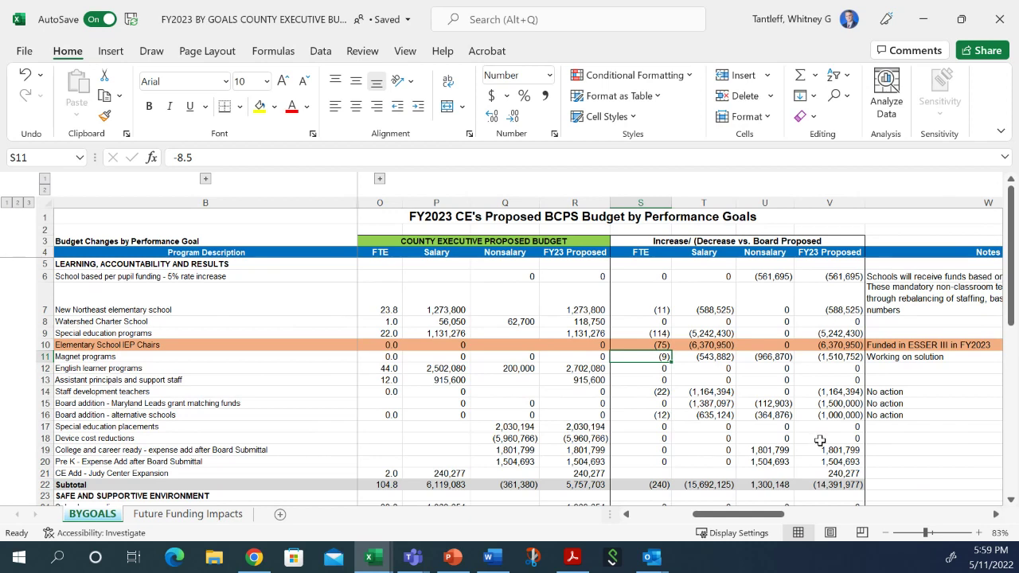
left_click(820, 356)
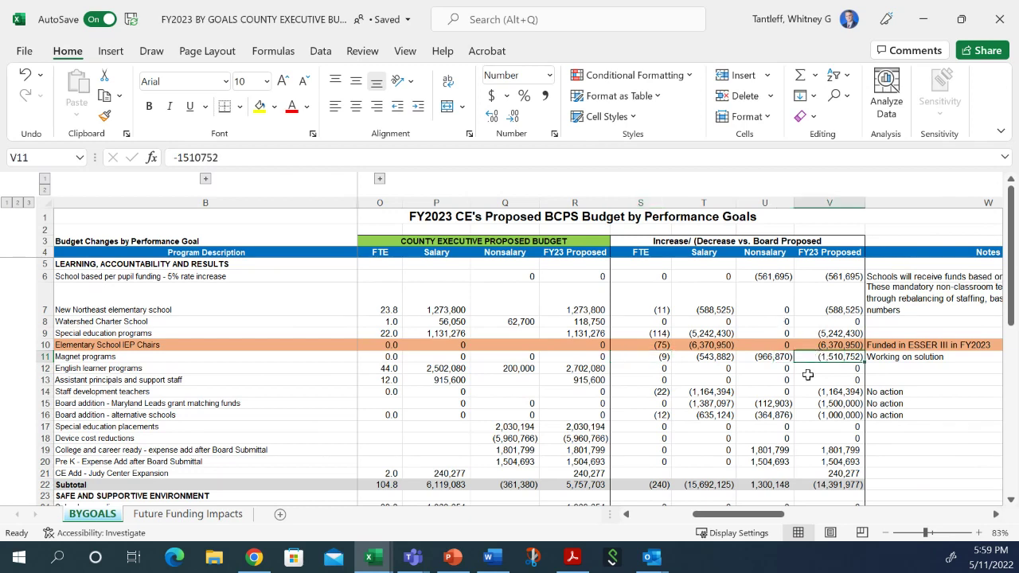
left_click(766, 355)
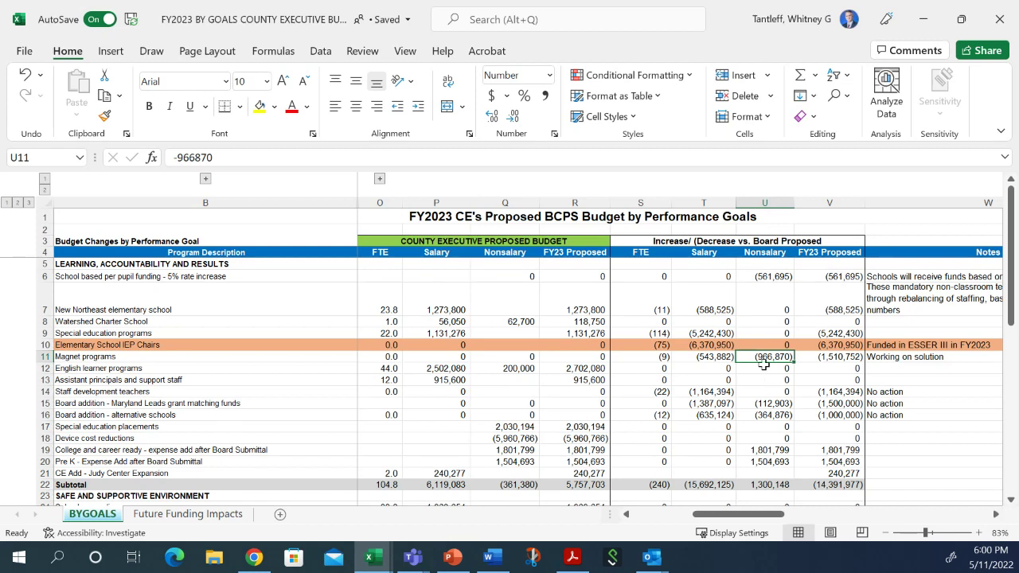
- Go through the differences versus the board's proposal for the lines from English learner programs down to special education placements
left_click(764, 366)
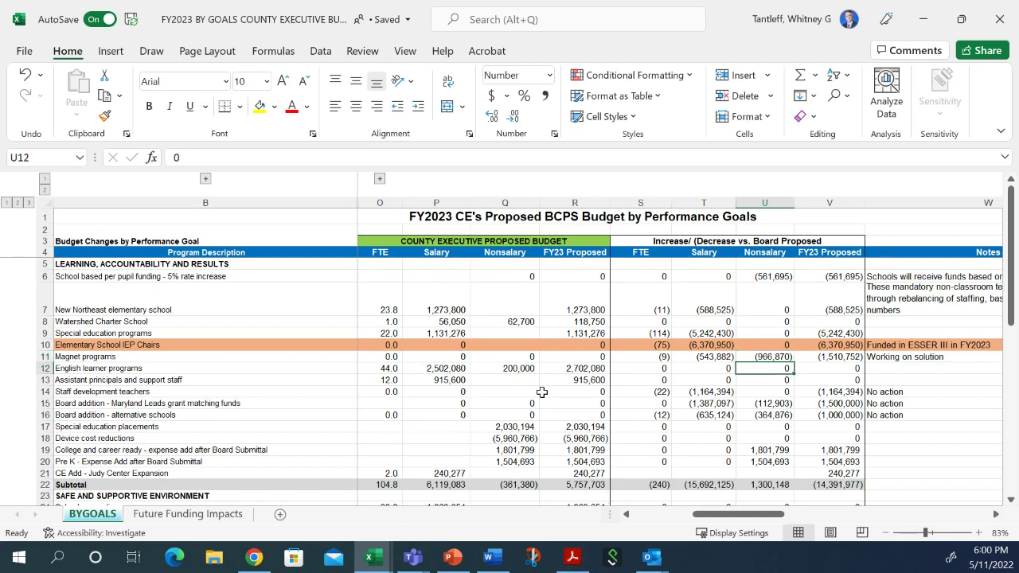
left_click(647, 380)
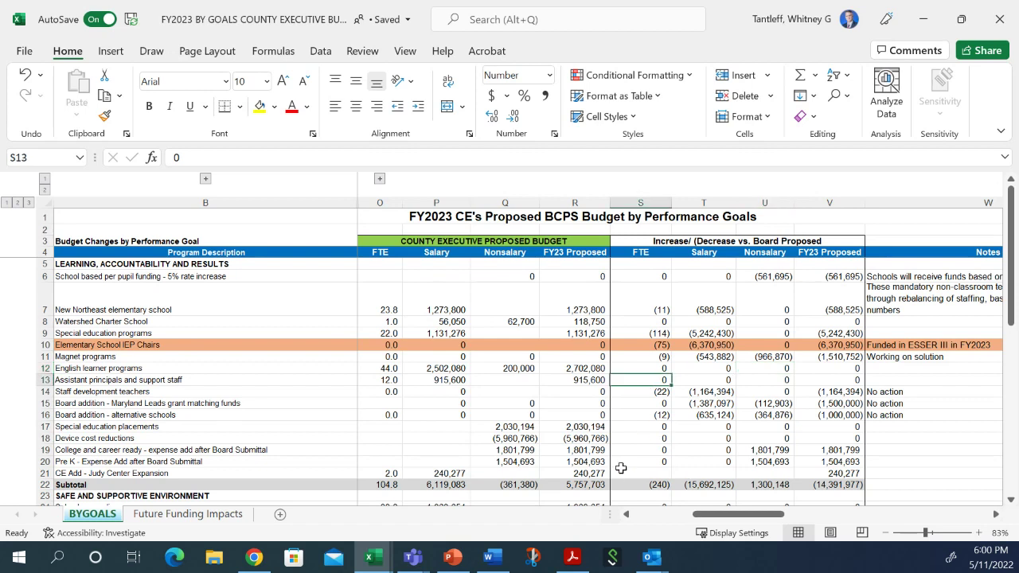
left_click(666, 392)
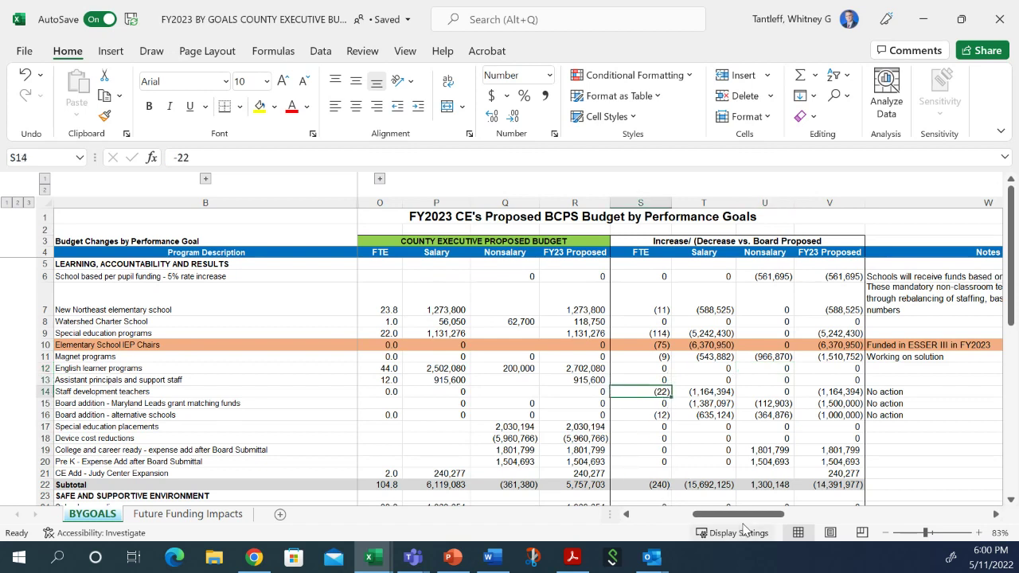
mouse_move(493, 557)
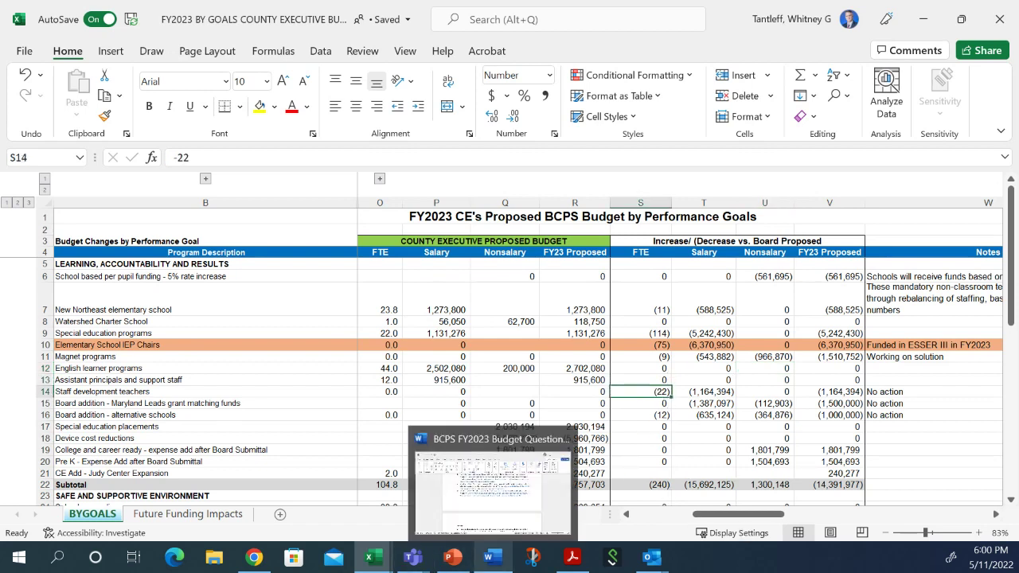
key("Down")
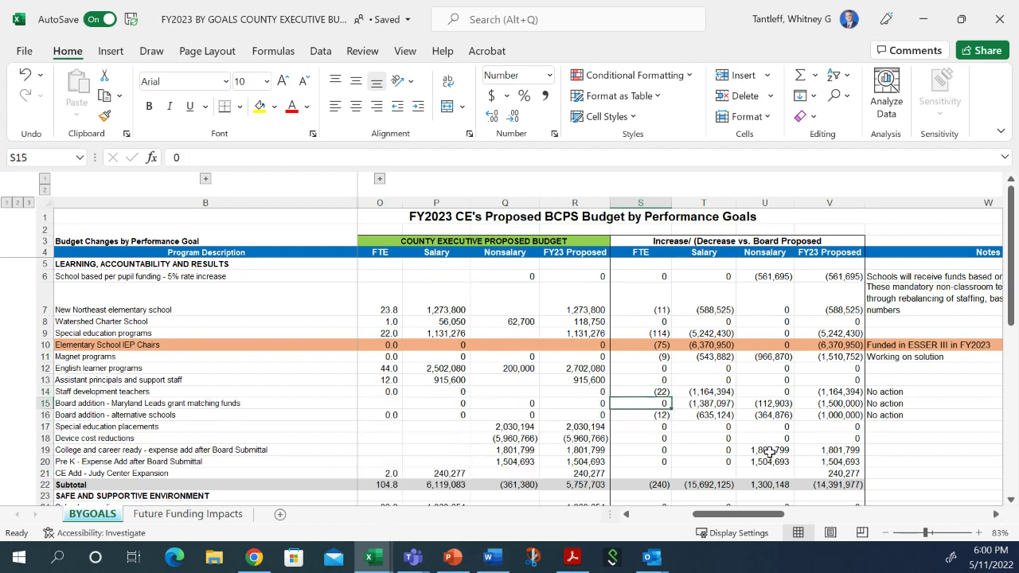
left_click(655, 427)
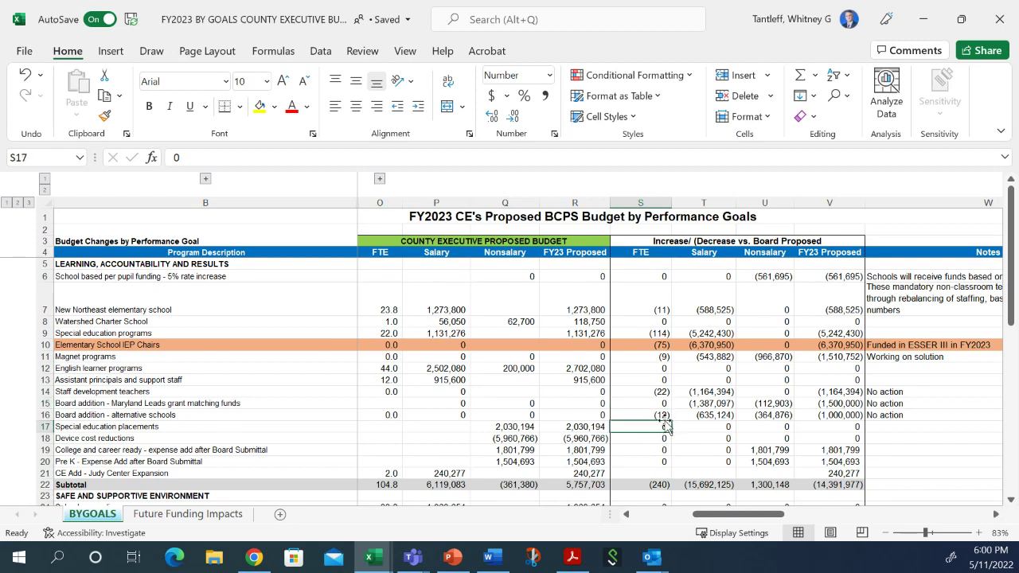
left_click(664, 415)
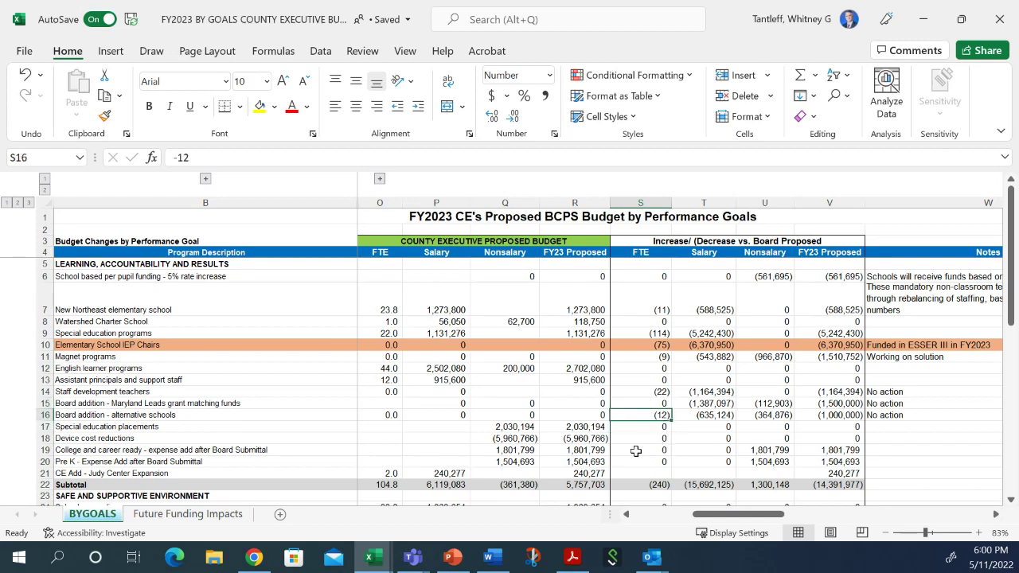
- Go through the county executive FY23 proposed amounts from special education placements down to the Judy Center expansion
left_click(576, 430)
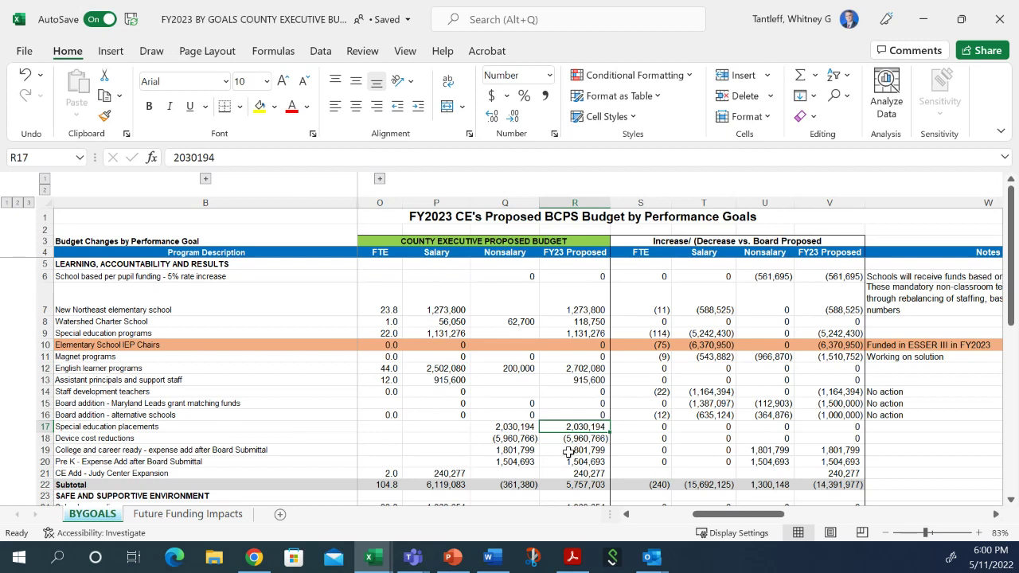
left_click(593, 439)
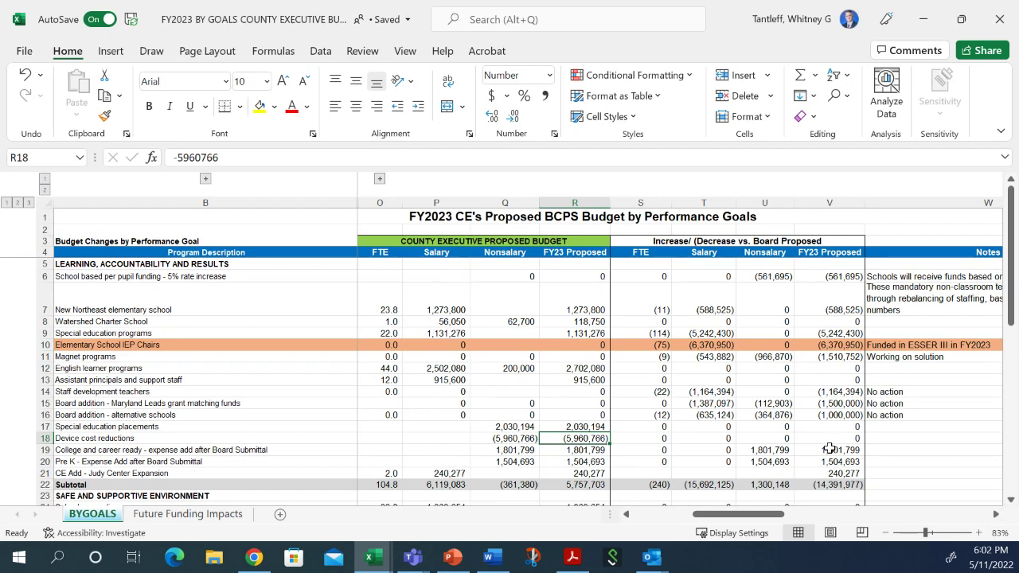
key("Down")
key("Down")
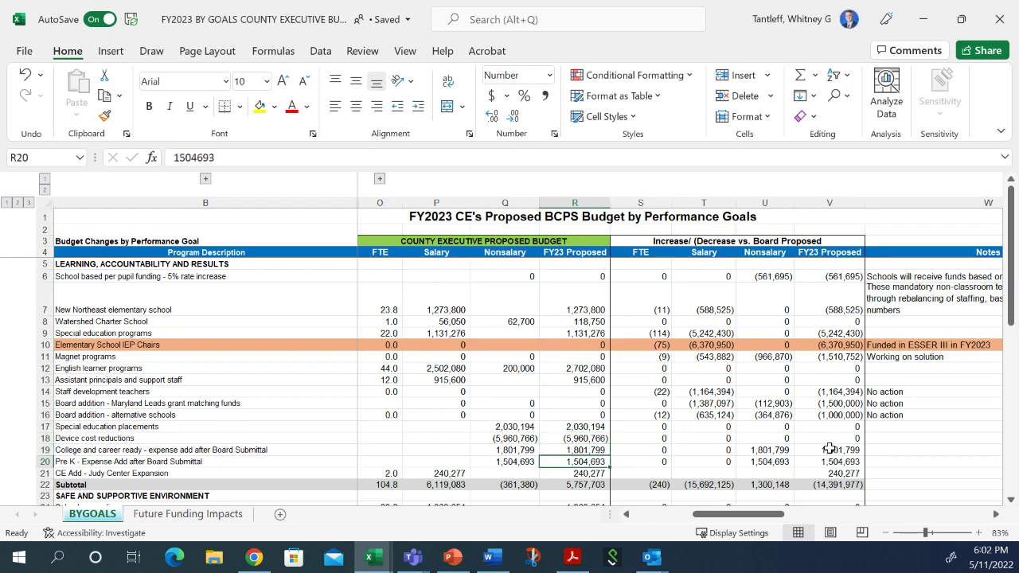
key("Down")
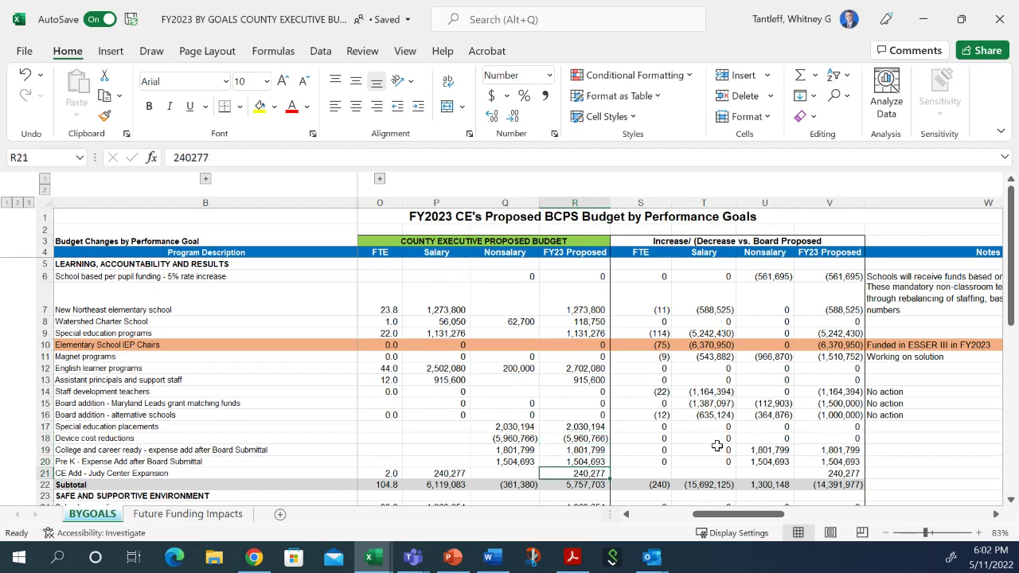
- Check the College and career ready line's nonsalary amount and the Pre K expense add's FY23 proposed amount
scroll(661, 454, "down", 1)
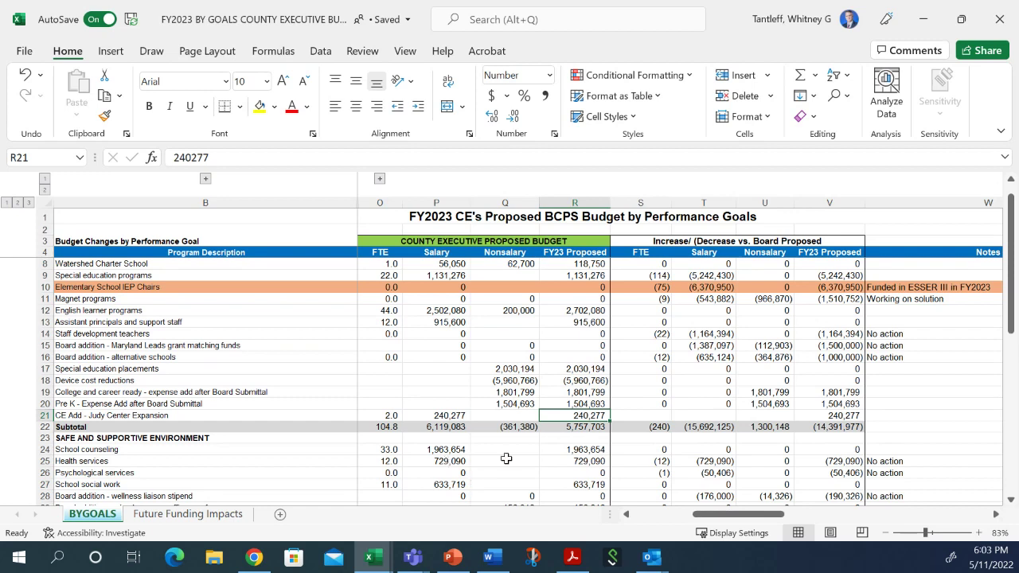
left_click(503, 393)
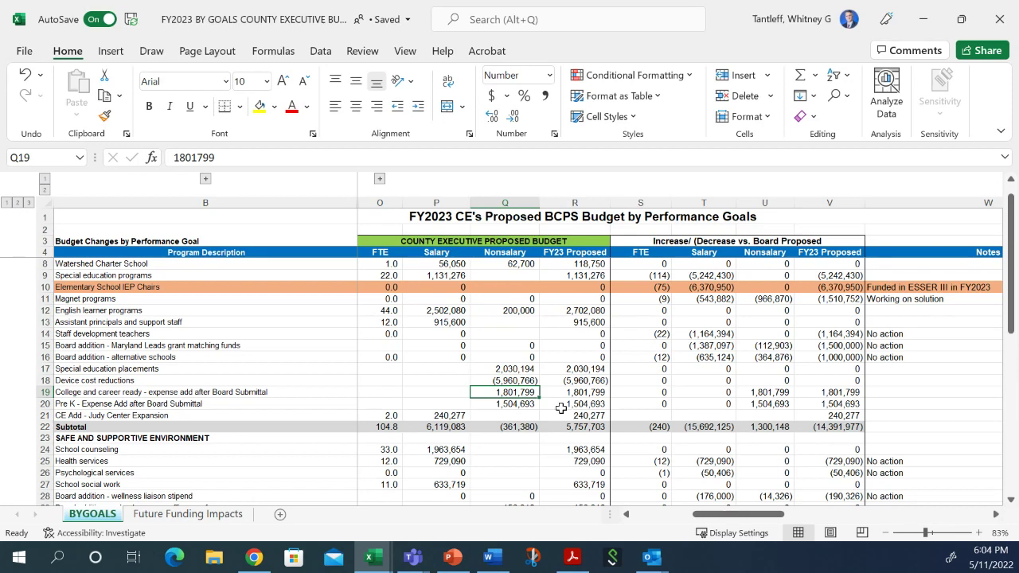
left_click(566, 404)
- Move on to the Safe and Supportive Environment section and review the school counseling line's FY23 proposed amount
scroll(466, 411, "down", 3)
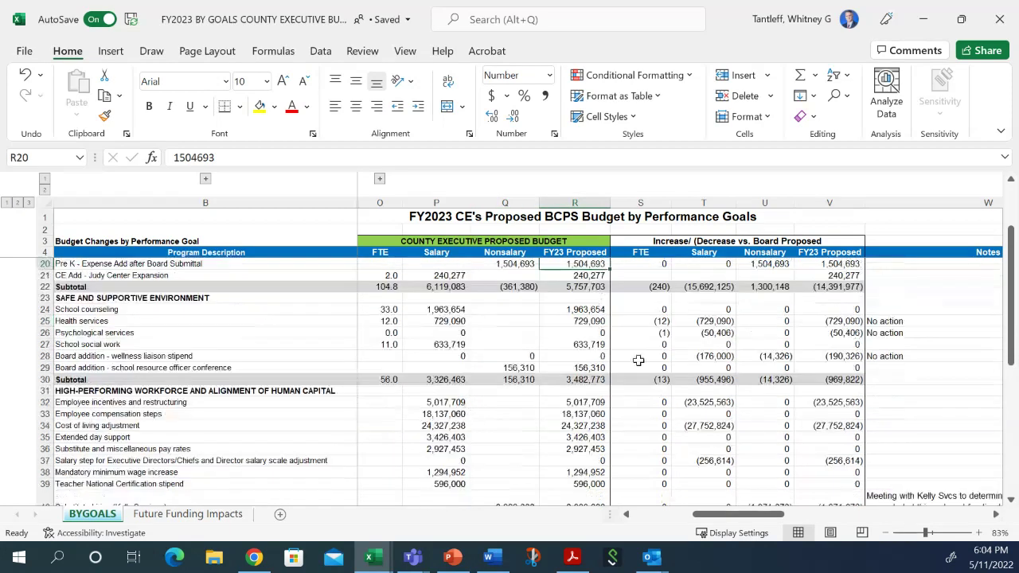
left_click(598, 310)
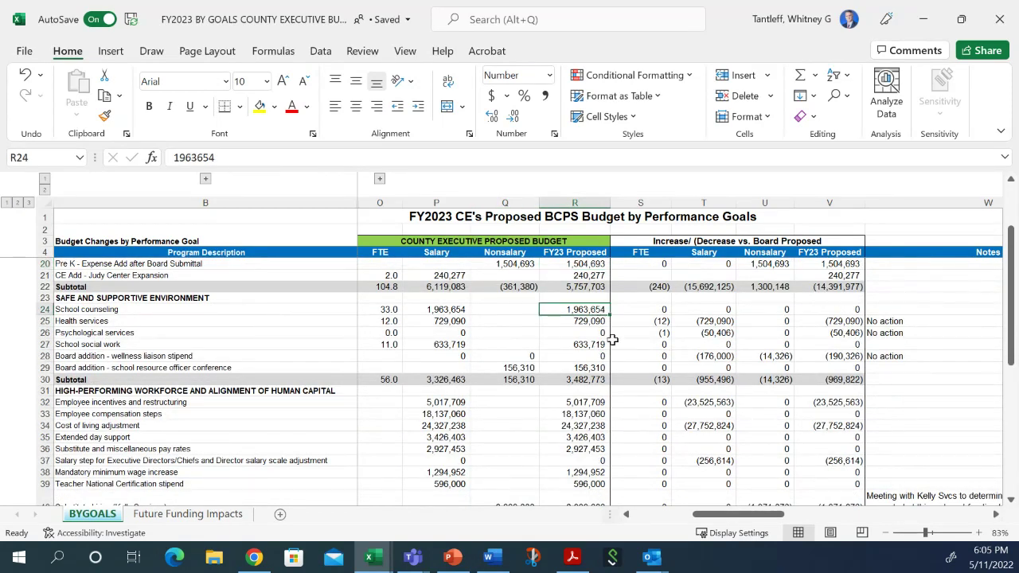
left_click(582, 297)
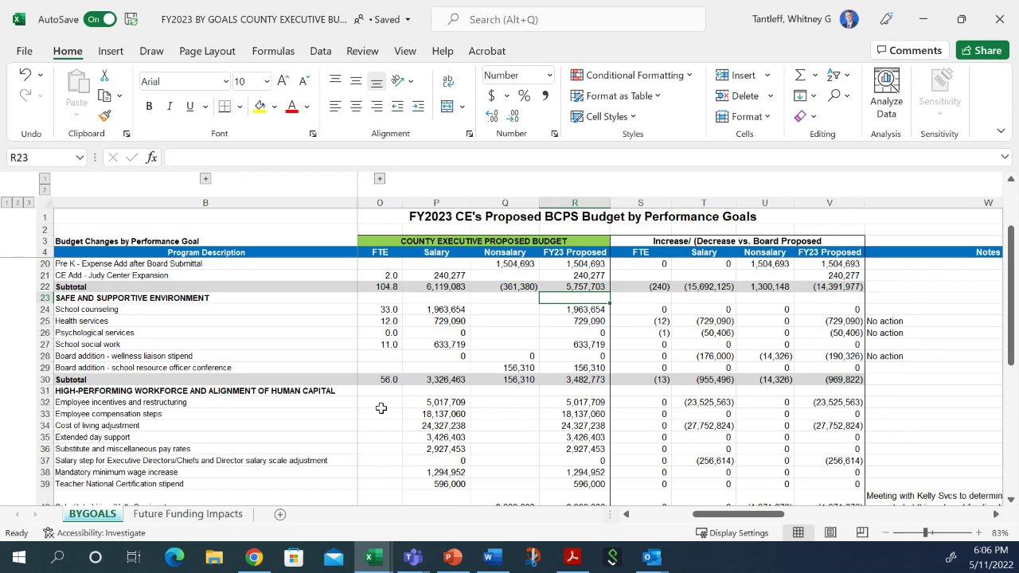
- Review the High-Performing Workforce salary differences versus the board's proposal from employee incentives and restructuring down to the cost of living adjustment
scroll(608, 421, "down", 3)
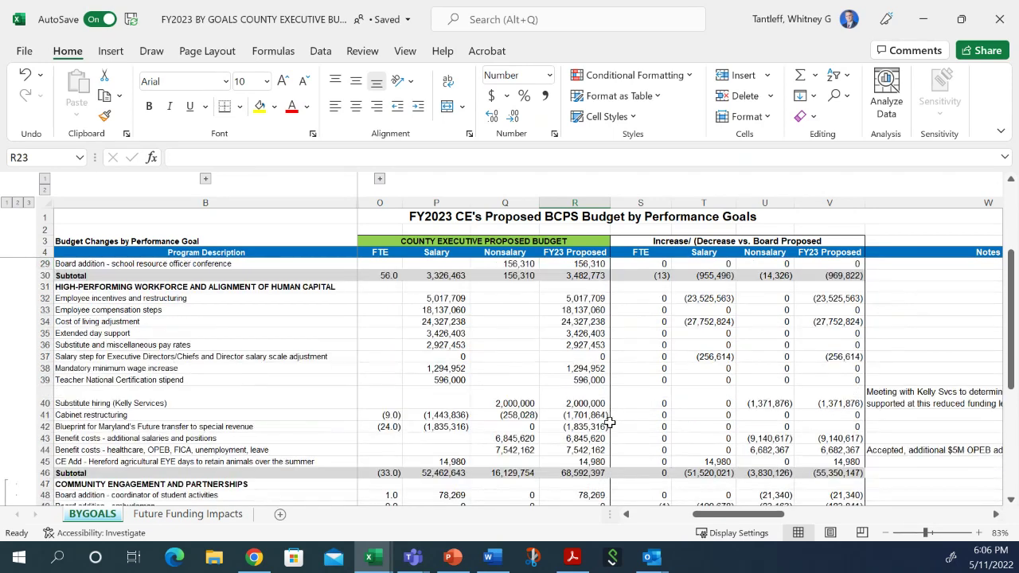
scroll(608, 426, "down", 1)
scroll(608, 425, "up", 1)
left_click(703, 298)
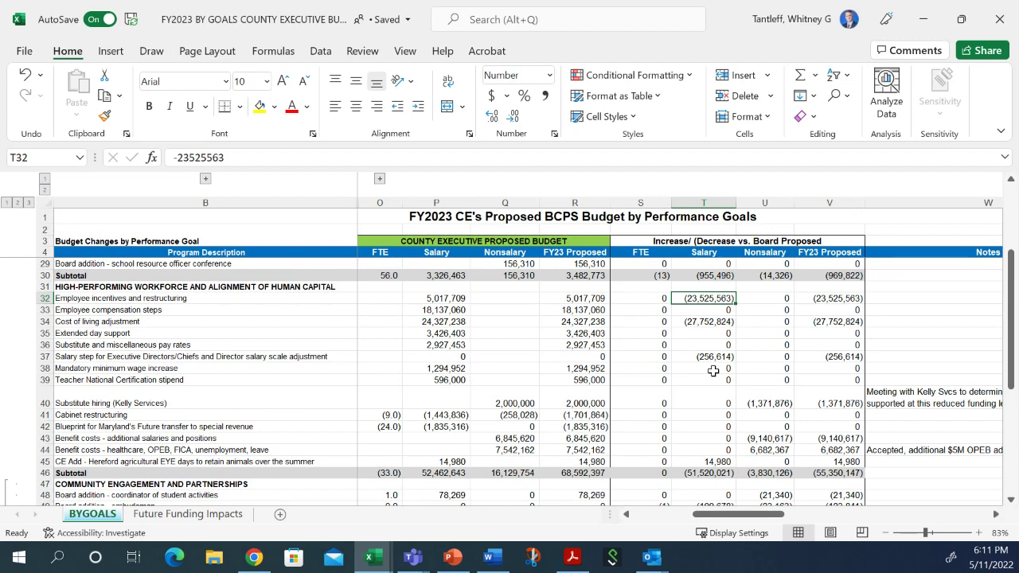
key("Down")
key("Down")
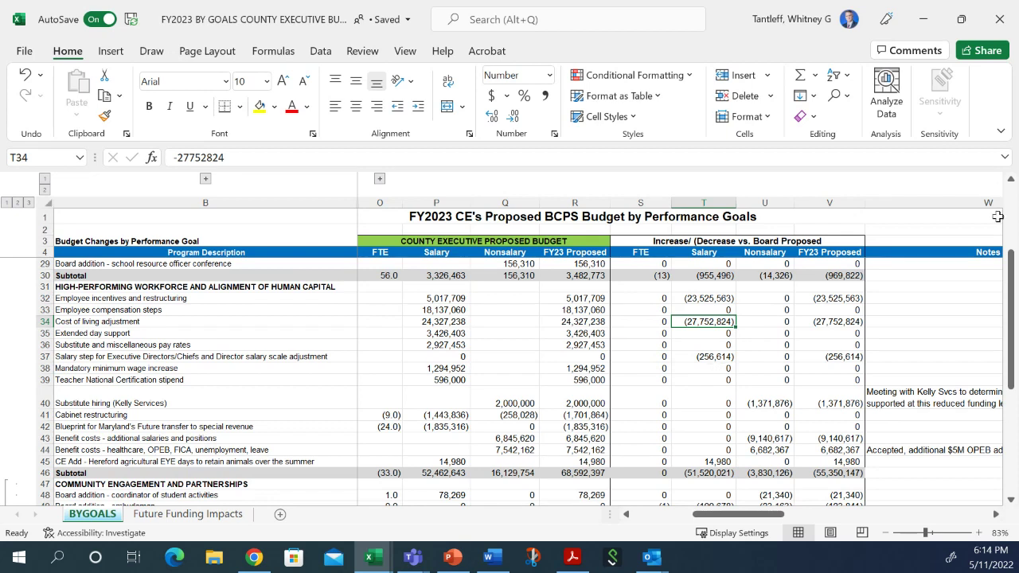
- Go through the county executive FY23 proposed amounts from extended day support down to substitute hiring (Kelly Services)
left_click(593, 333)
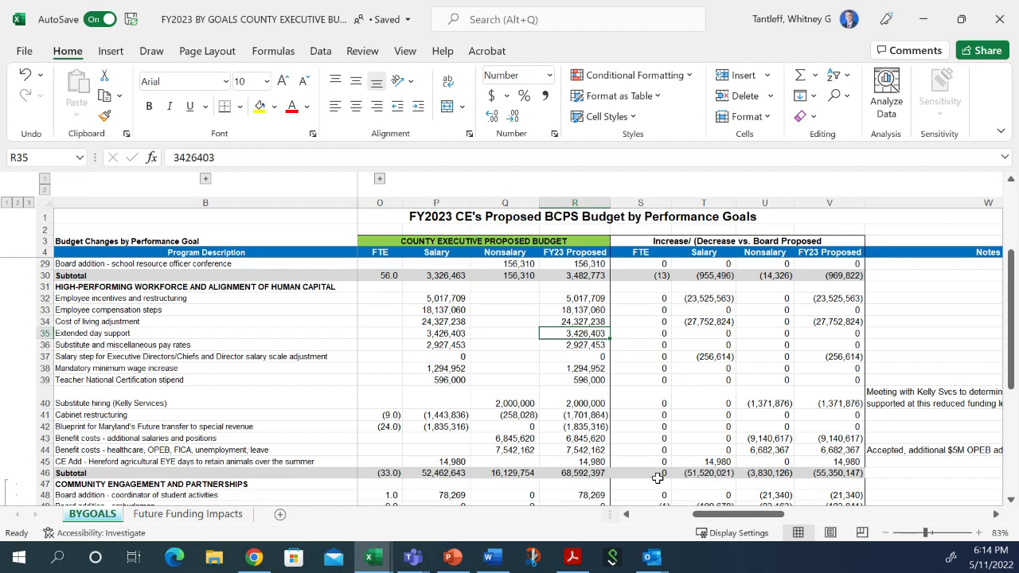
key("Down")
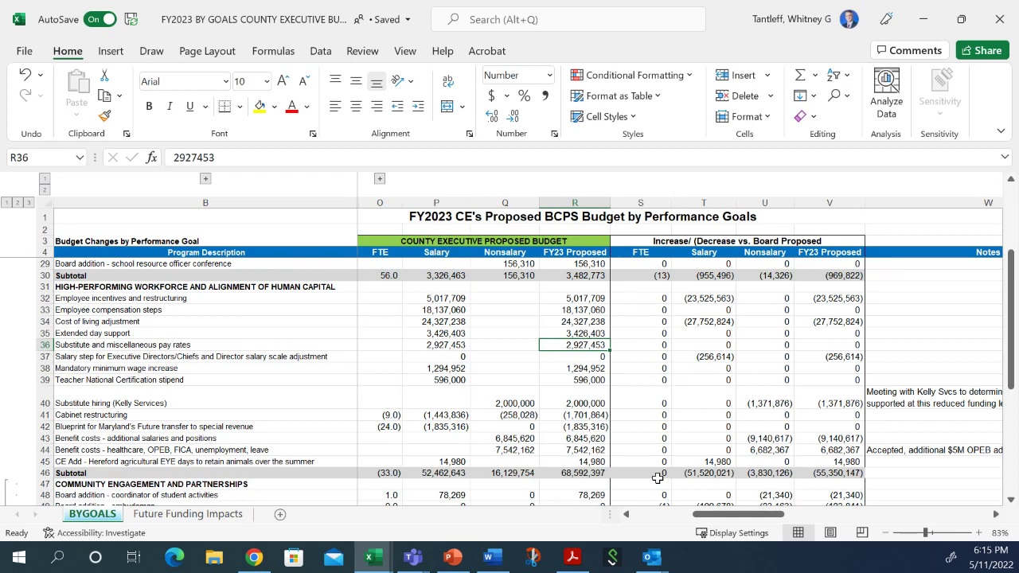
key("Down")
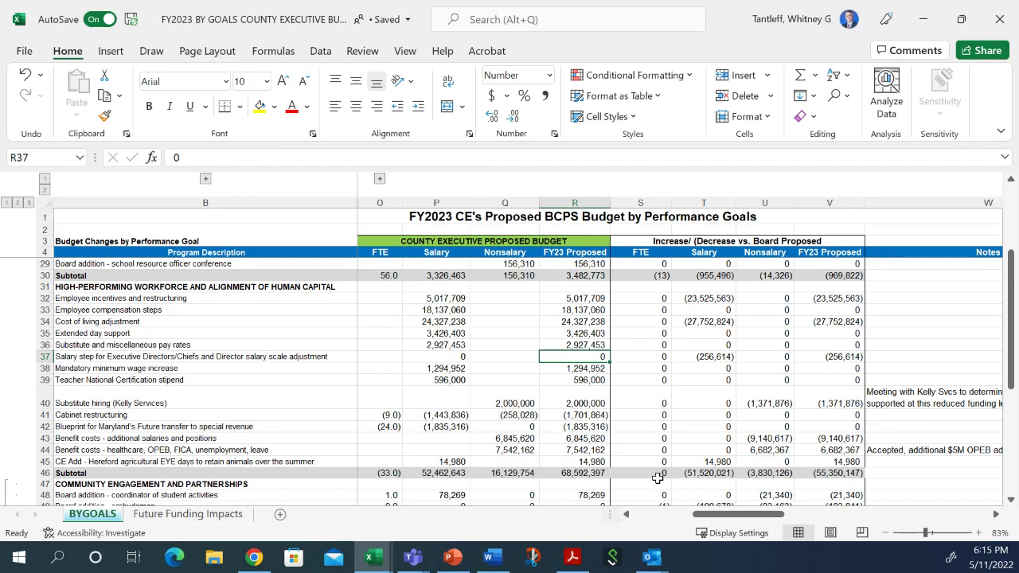
key("Down")
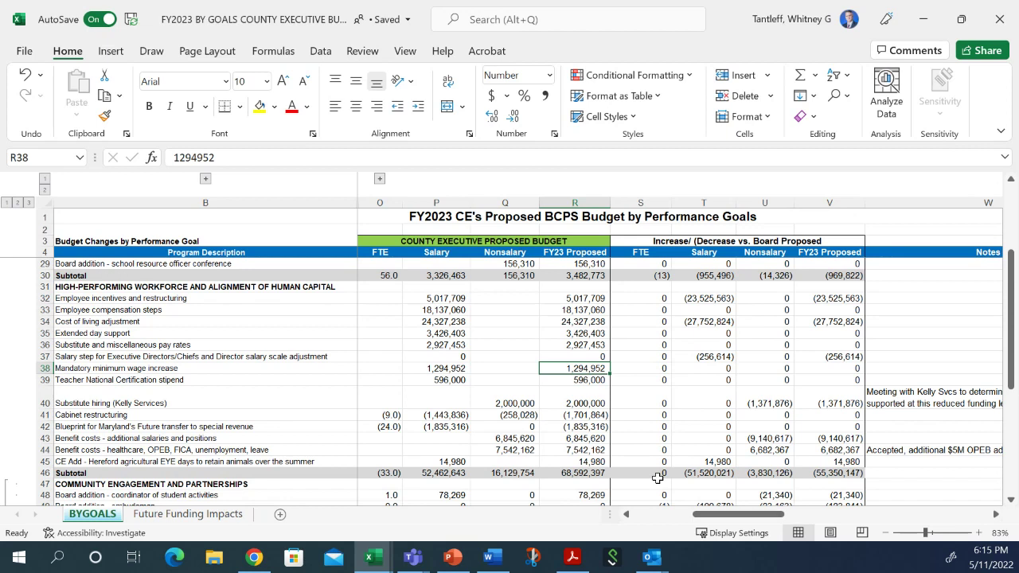
key("Down")
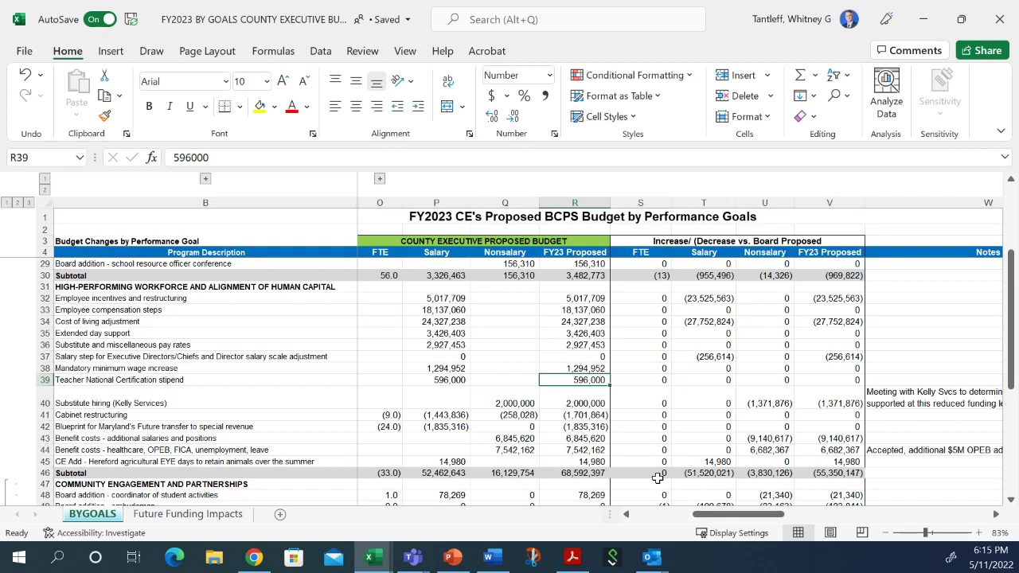
key("Down")
key("Down")
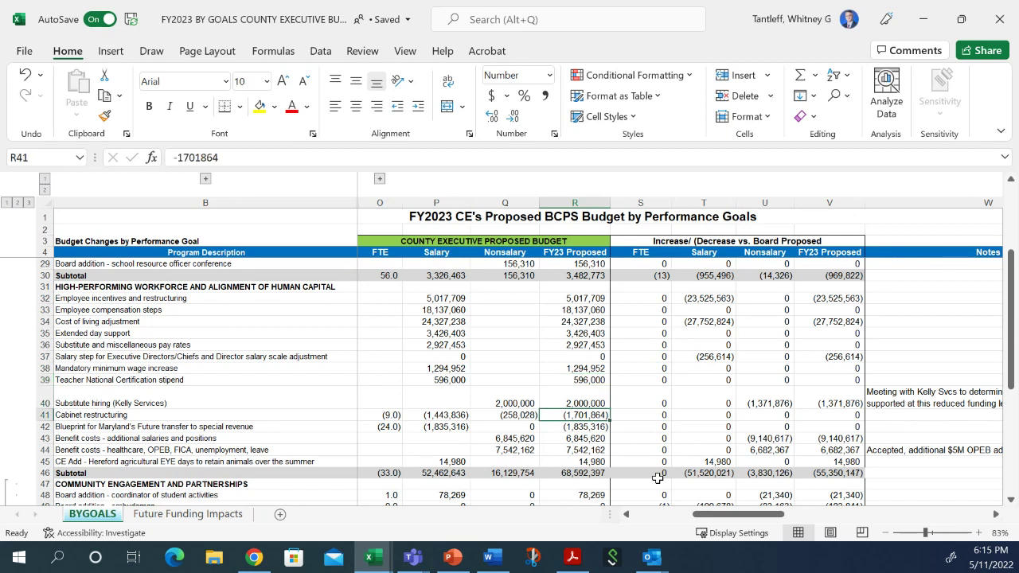
key("Up")
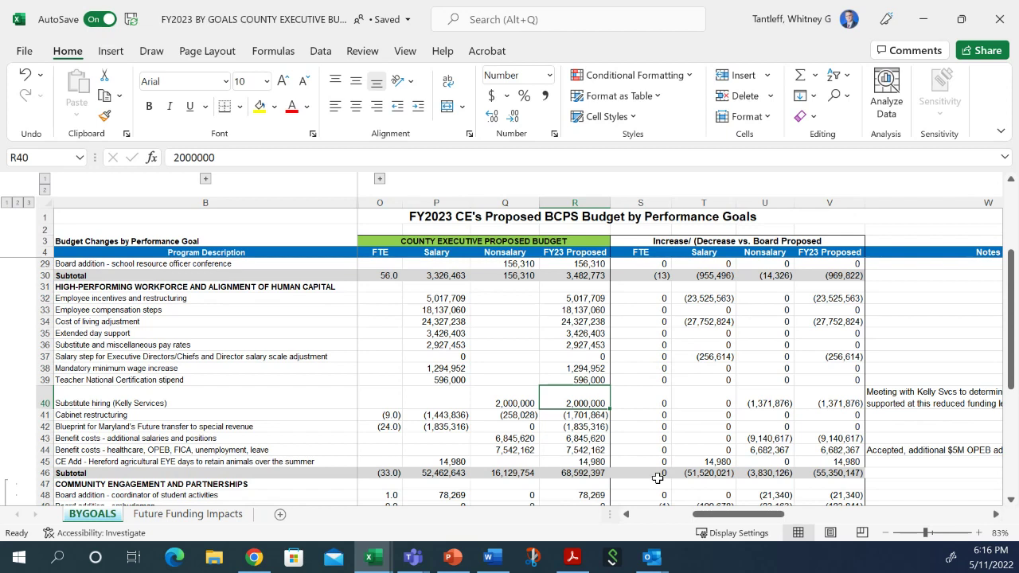
- Review the cabinet restructuring and Blueprint for Maryland's Future transfer lines, including their differences versus the board's proposal
key("Down")
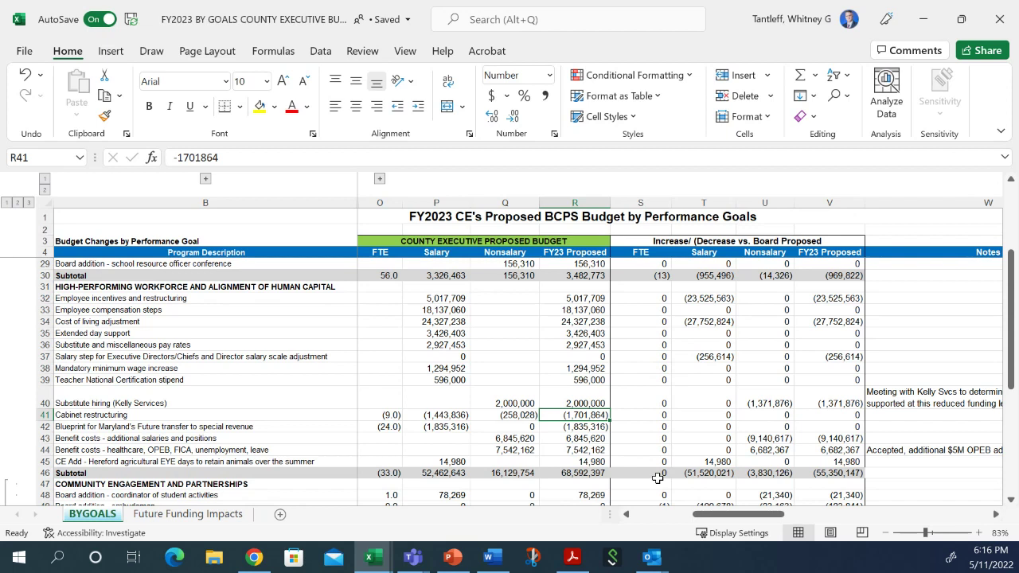
key("Right")
key("Right")
key("Right")
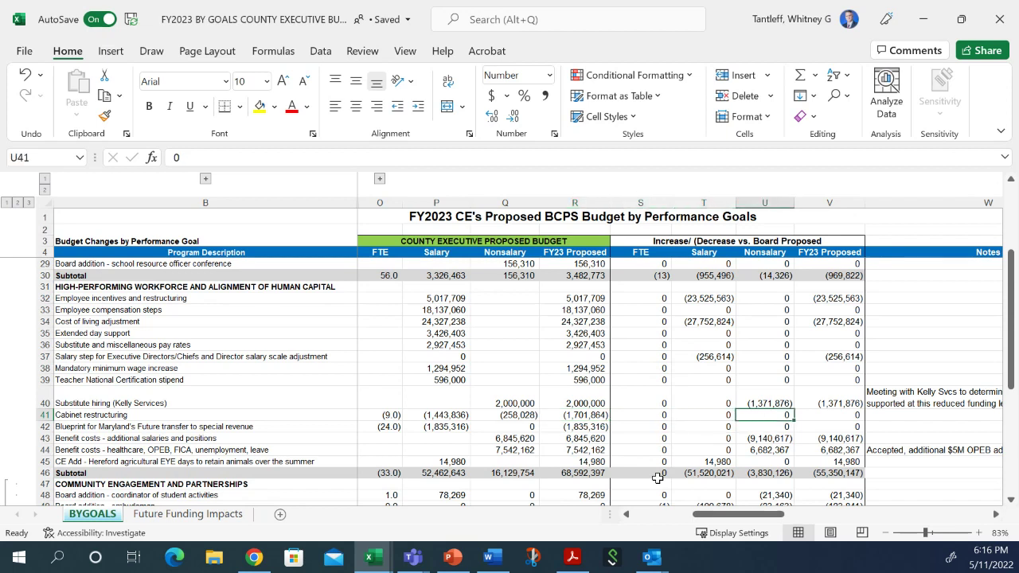
key("Down")
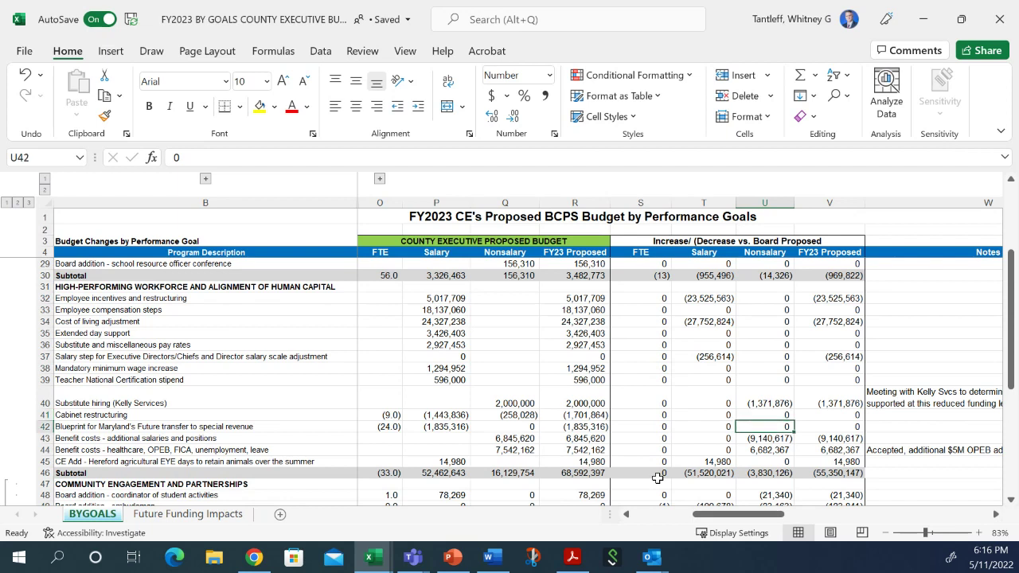
key("Left")
key("Left")
key("Left")
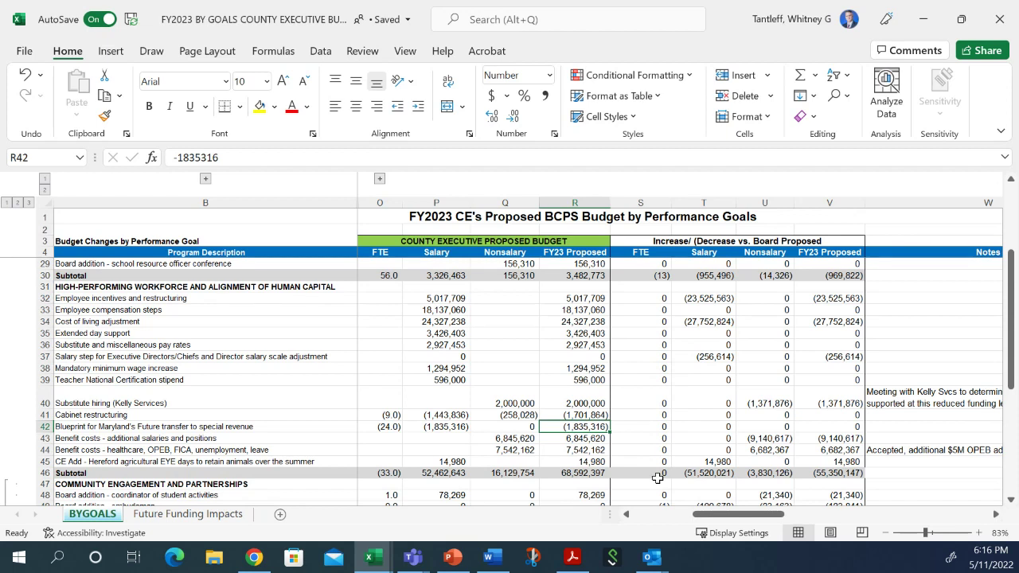
- Return to the FY23 proposed amounts for the Teacher National Certification stipend and substitute hiring
key("Up")
key("Up")
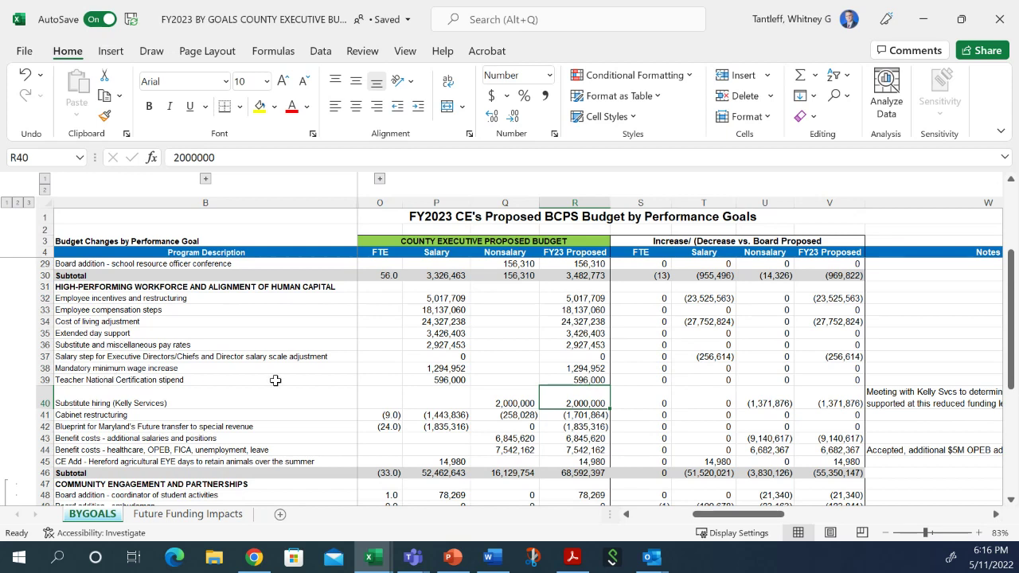
left_click(578, 380)
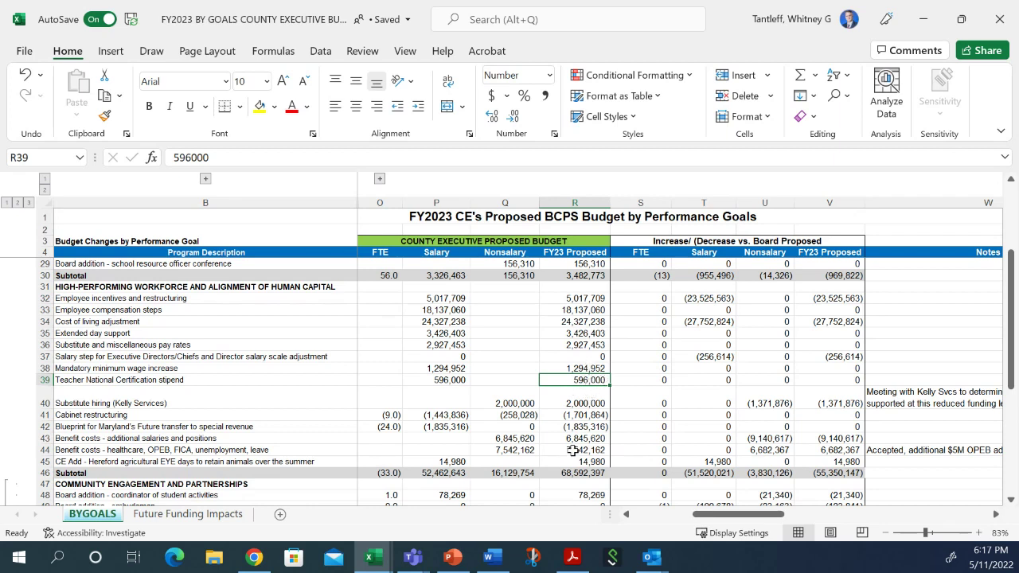
key("Down")
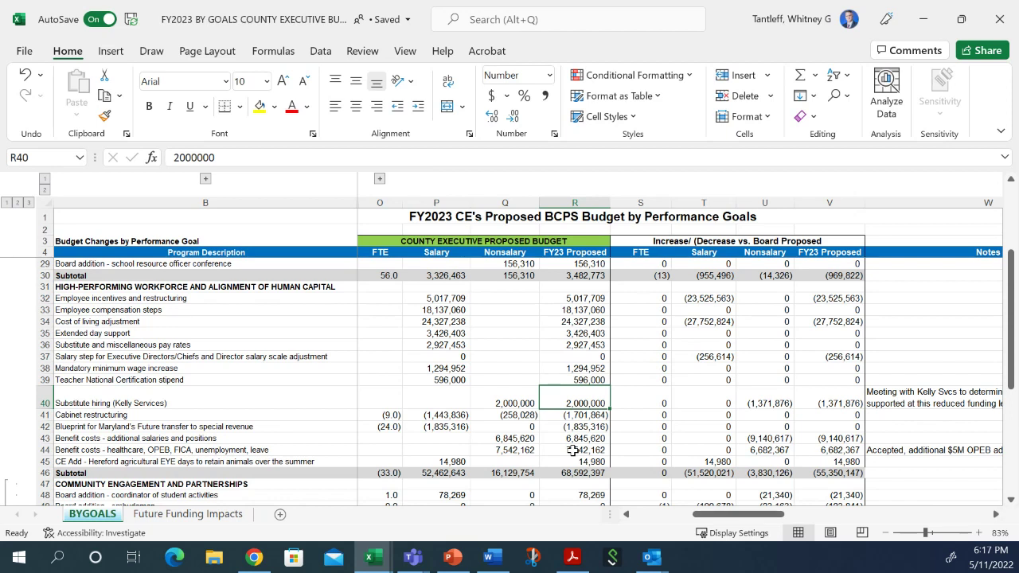
- Check the substitute hiring line's nonsalary difference versus the board's proposal against its county executive nonsalary and FY23 proposed amounts
key("Right")
key("Right")
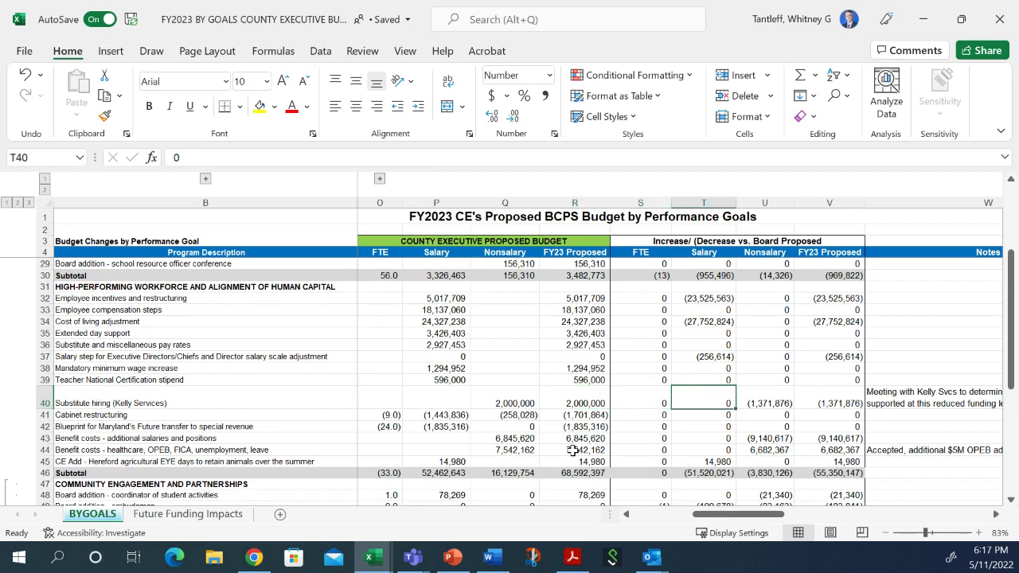
key("Right")
key("Left")
key("Left")
key("Left")
key("Left")
key("Right")
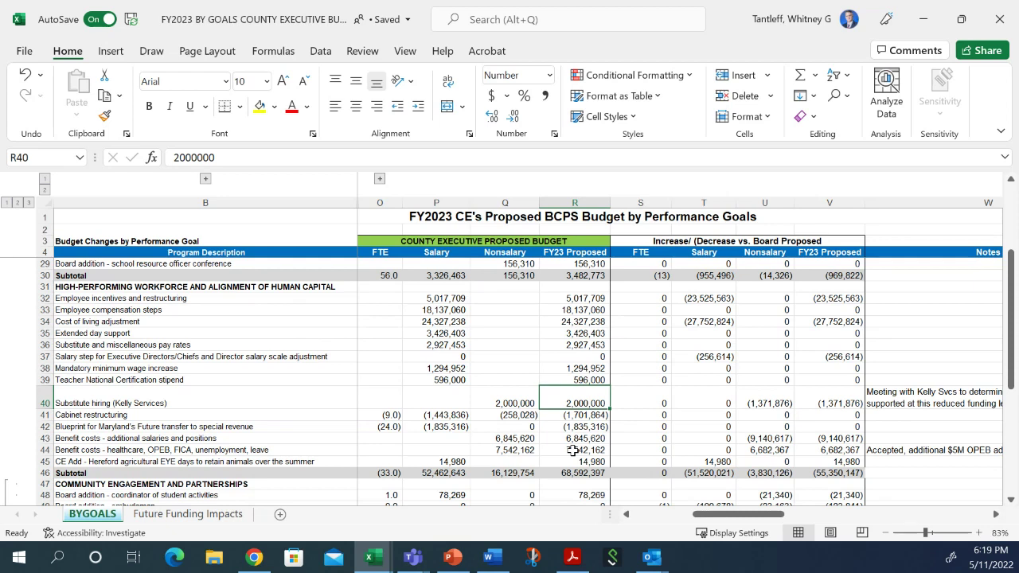
- Step through the FY23 proposed amounts from cabinet restructuring to benefit costs for additional salaries and positions
key("Down")
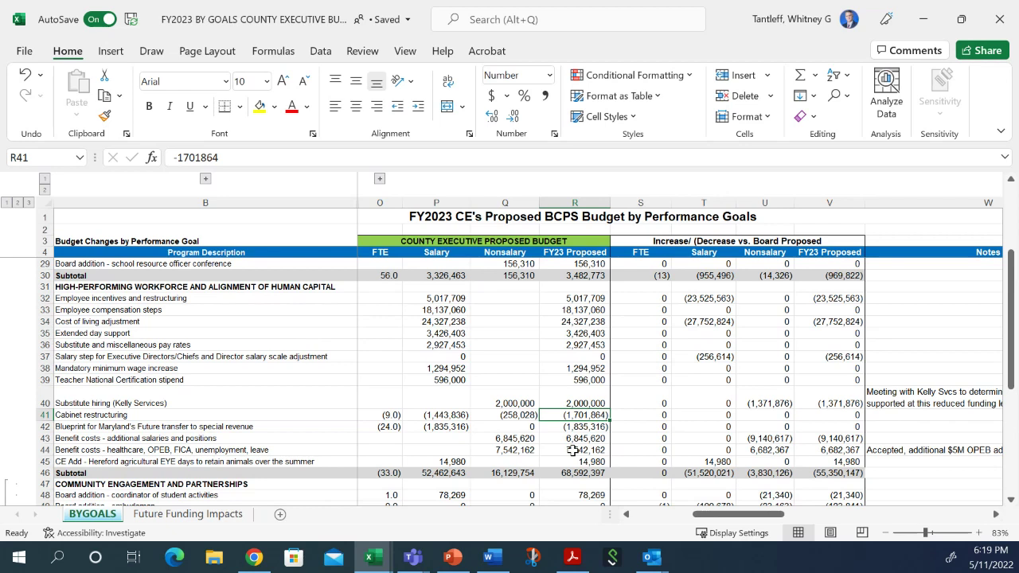
key("Down")
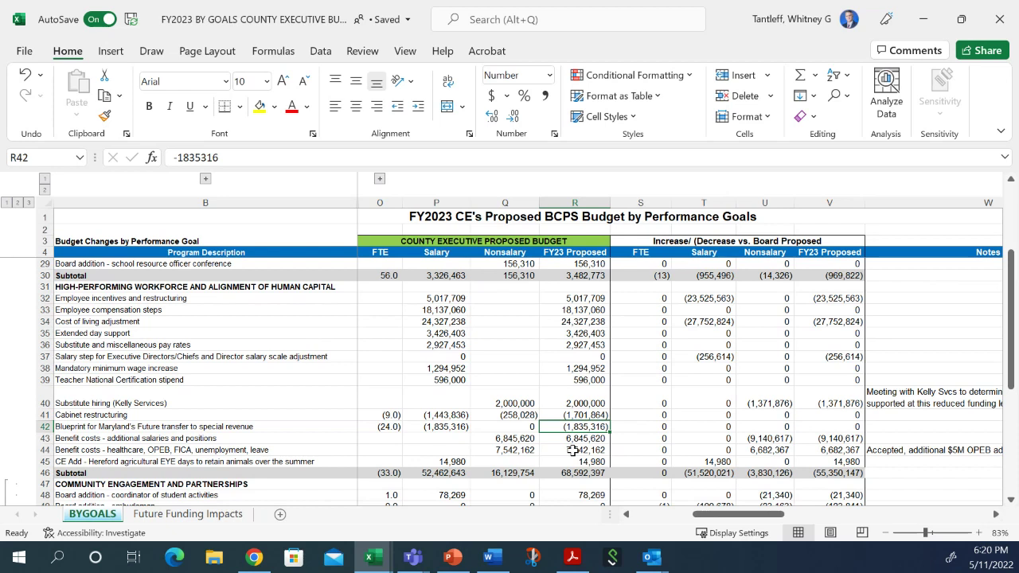
key("Down")
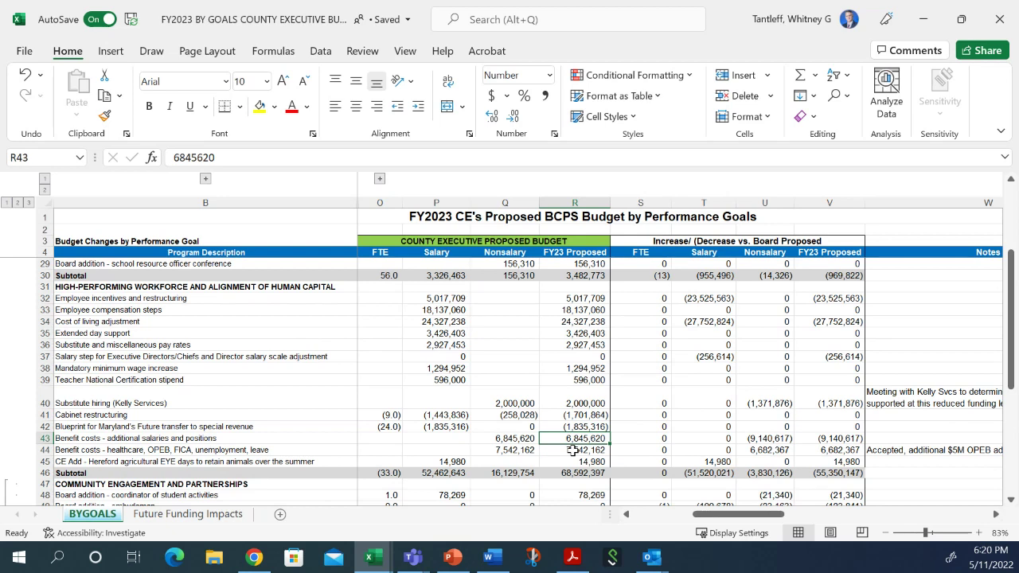
- Check the nonsalary differences versus the board's proposal for the two benefit costs lines
key("Right")
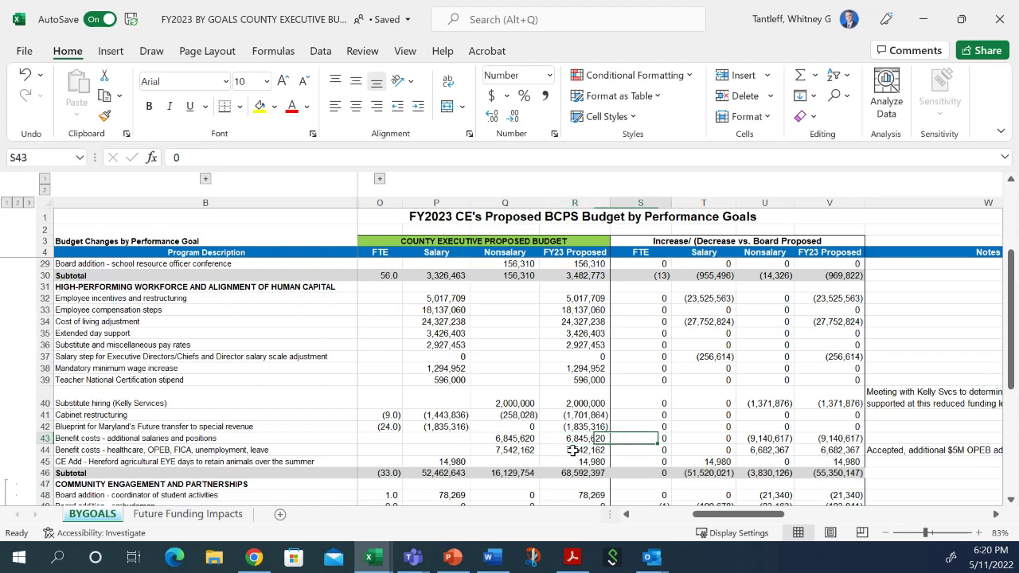
key("Left")
key("Right")
key("Right")
key("Right")
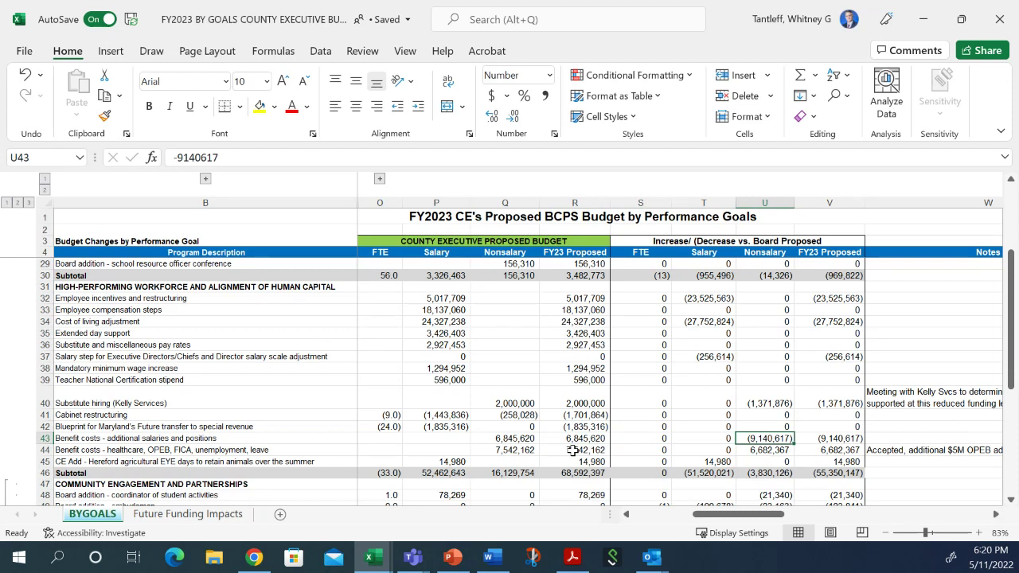
key("Down")
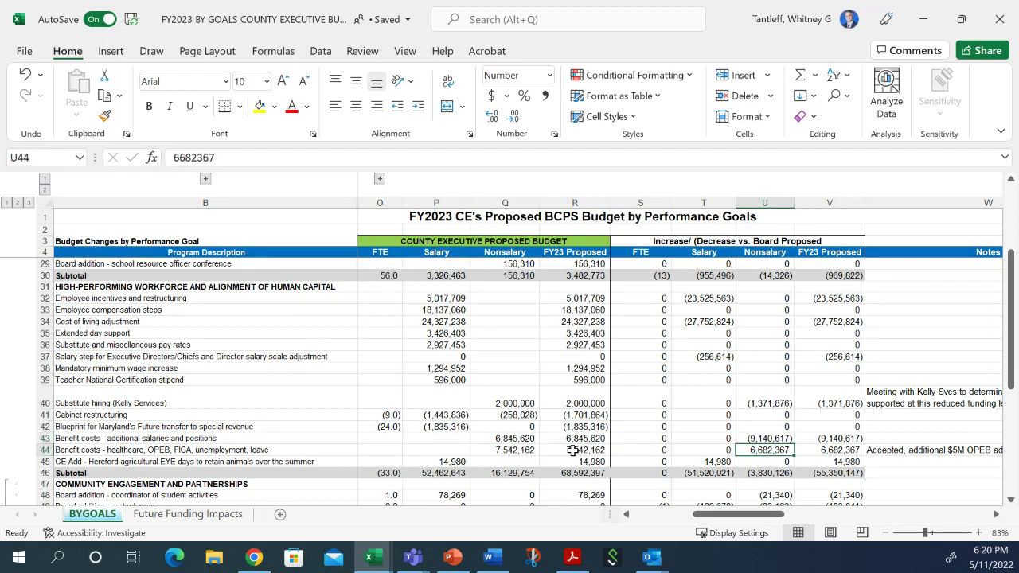
- Review the county executive nonsalary amounts for both benefit costs lines and the salary amount for the Hereford agricultural EYE days
key("Left")
key("Left")
key("Left")
key("Left")
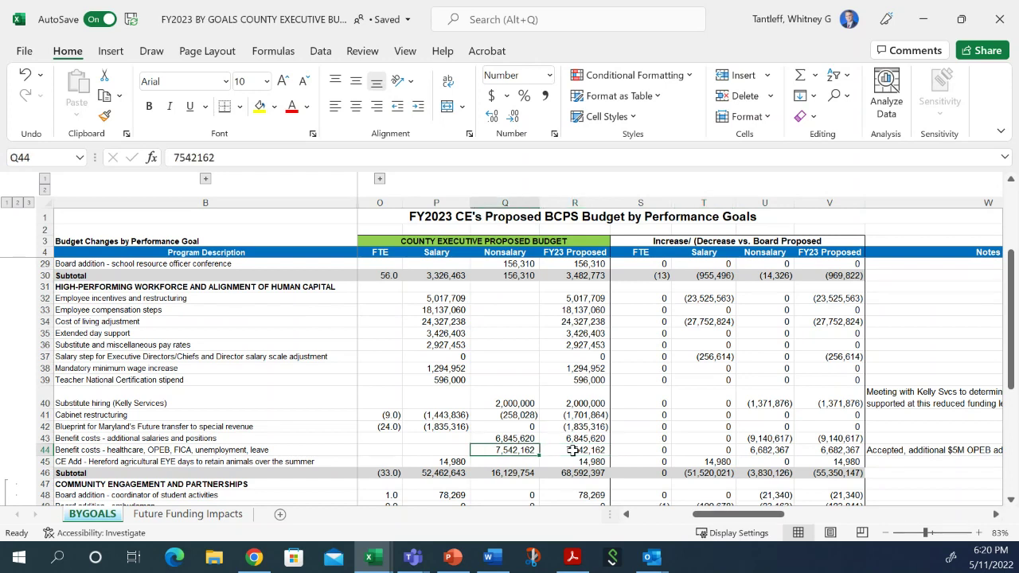
key("Up")
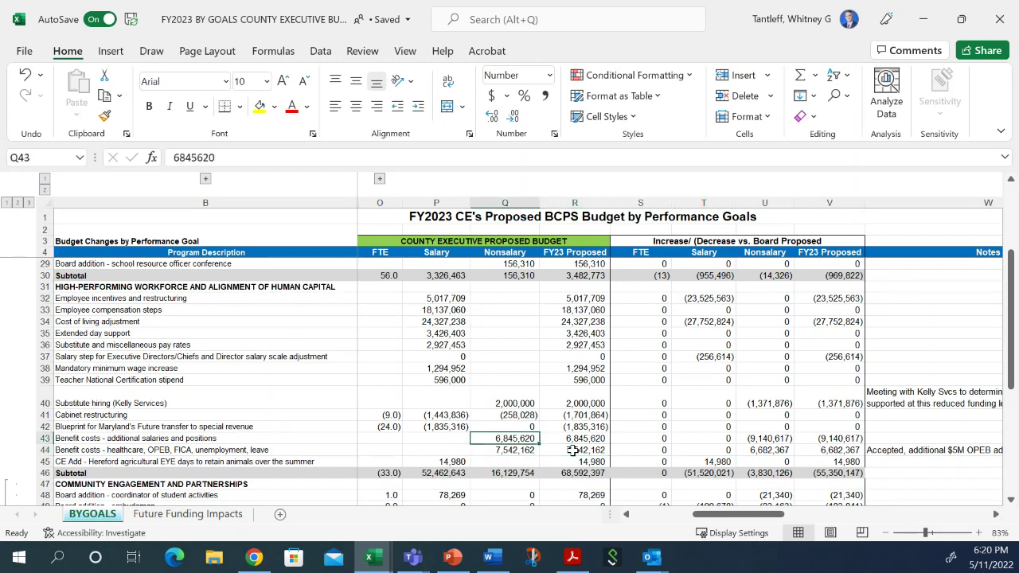
key("Down")
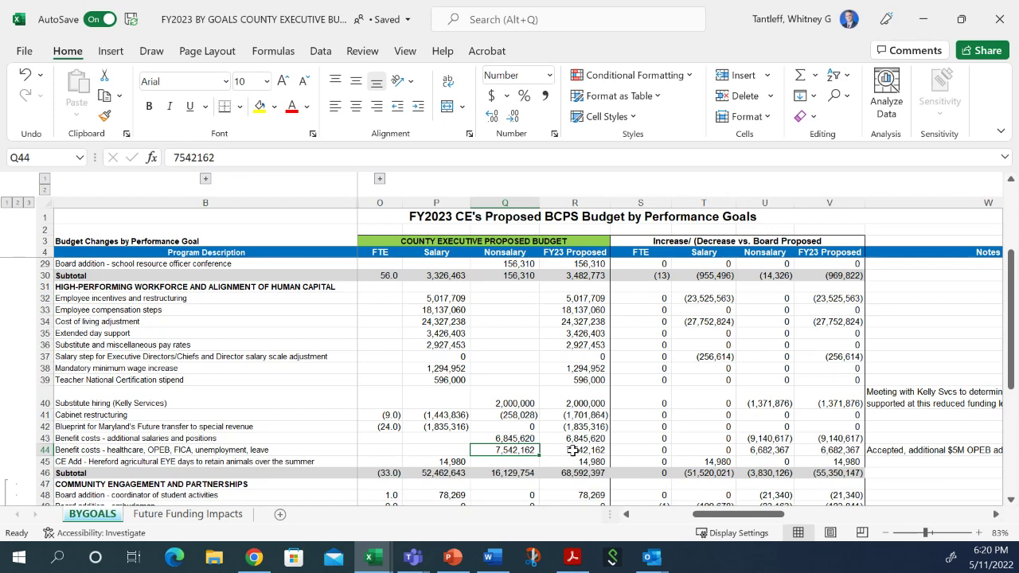
key("Down")
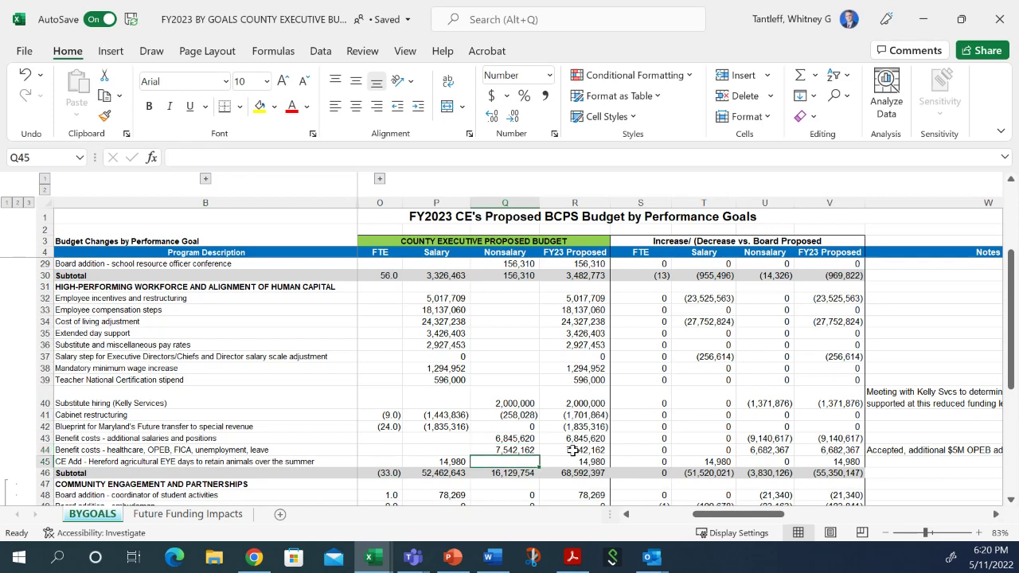
key("Left")
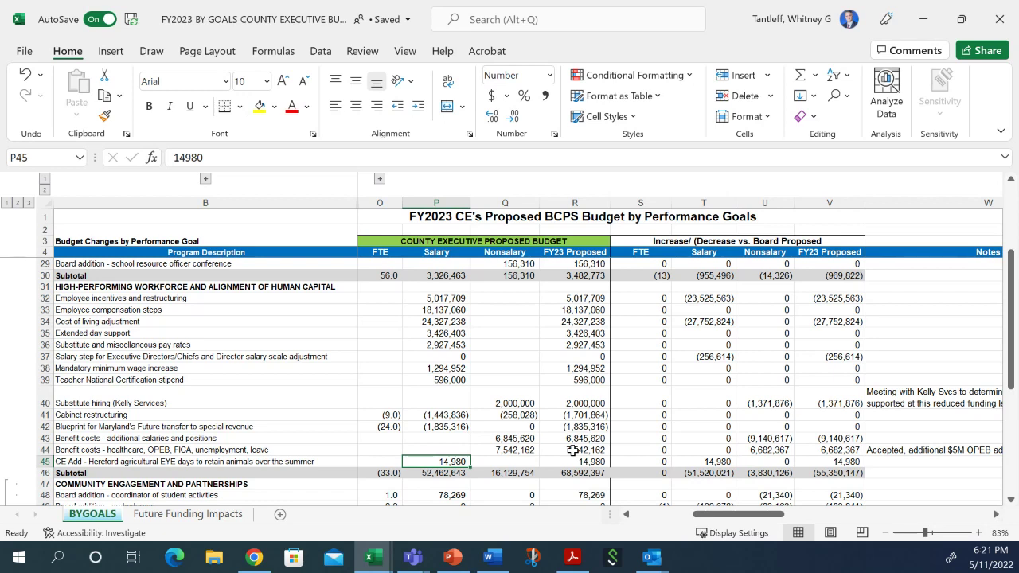
- Step down the county executive salary amounts from the Hereford EYE days line to the facilities construction Build to Learn staffing line
key("Down")
key("Down")
key("Down")
key("Down")
key("Down")
key("Down")
key("Down")
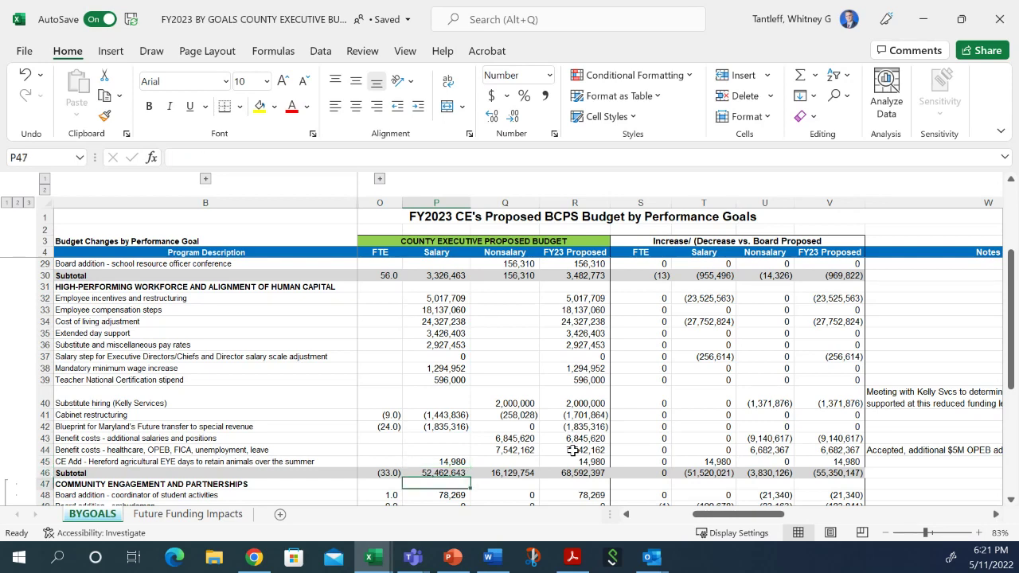
scroll(573, 451, "down", 2)
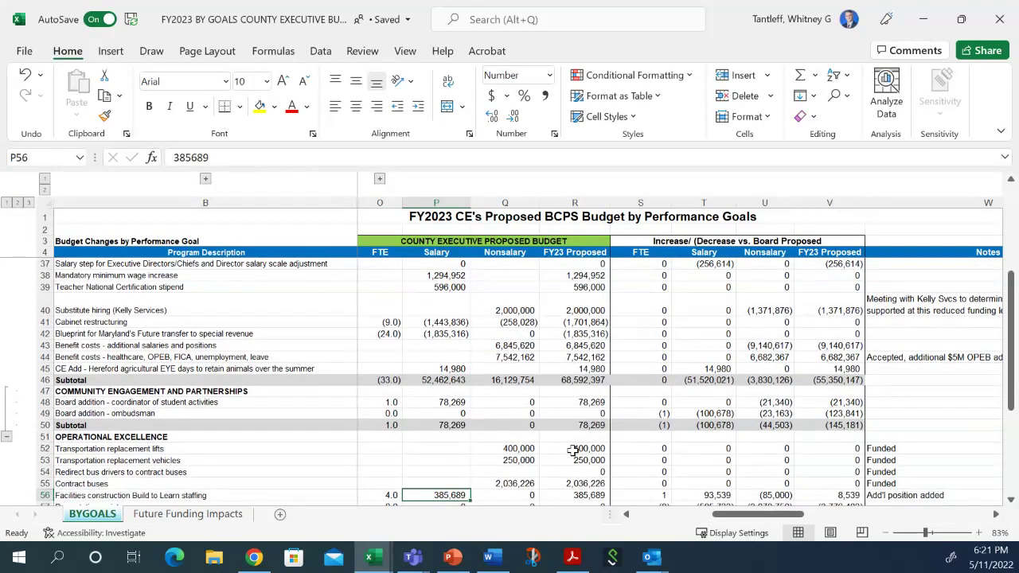
- Check the coordinator of student activities line, from its county executive salary across to its salary difference versus the board's proposal
key("Up")
key("Up")
key("Up")
key("Up")
key("Right")
key("Right")
key("Right")
key("Right")
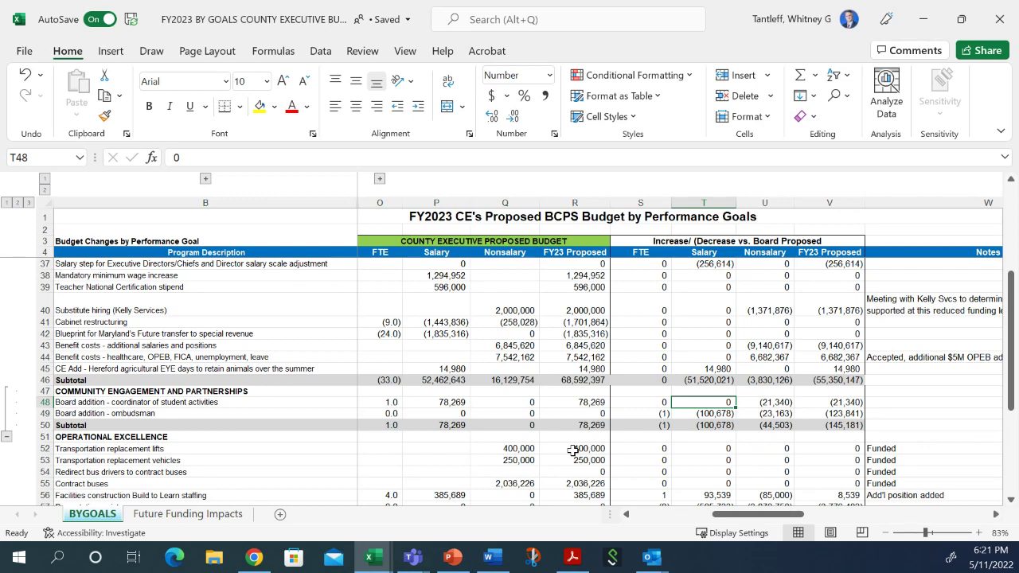
- Return to the benefit costs for additional salaries and positions and check their nonsalary difference versus the board's proposal
key("Up")
key("Up")
key("Up")
key("Up")
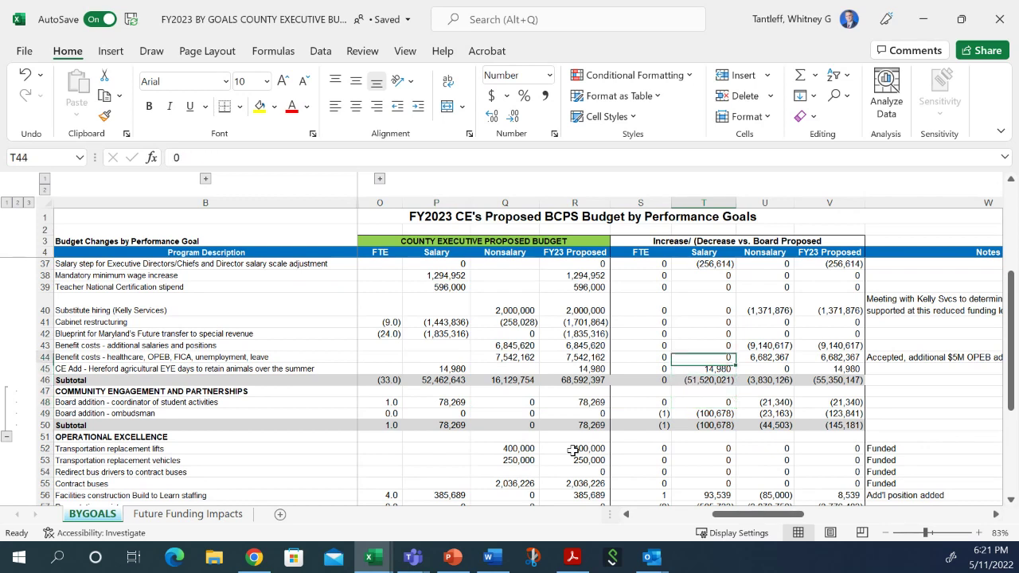
key("Up")
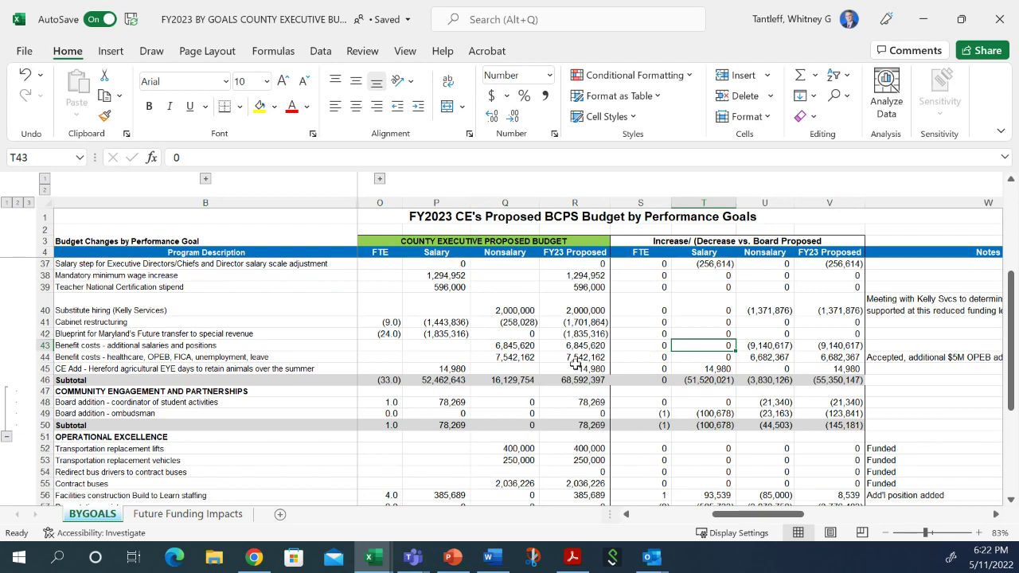
left_click(770, 345)
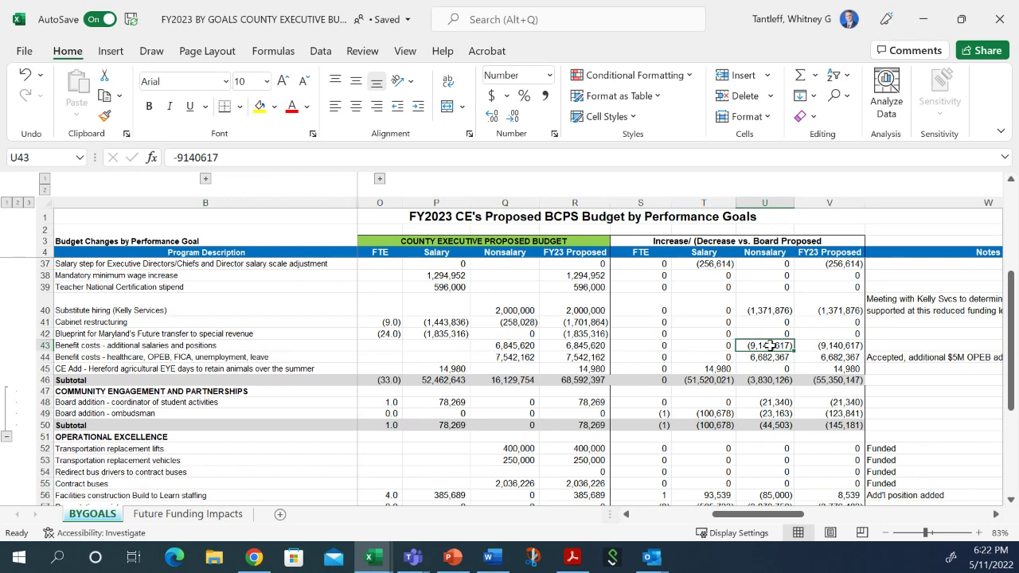
- Step through the nonsalary differences between the additional positions benefit costs and the Community Engagement and Partnerships heading, ending back on the benefit costs
key("Down")
key("Down")
key("Down")
key("Down")
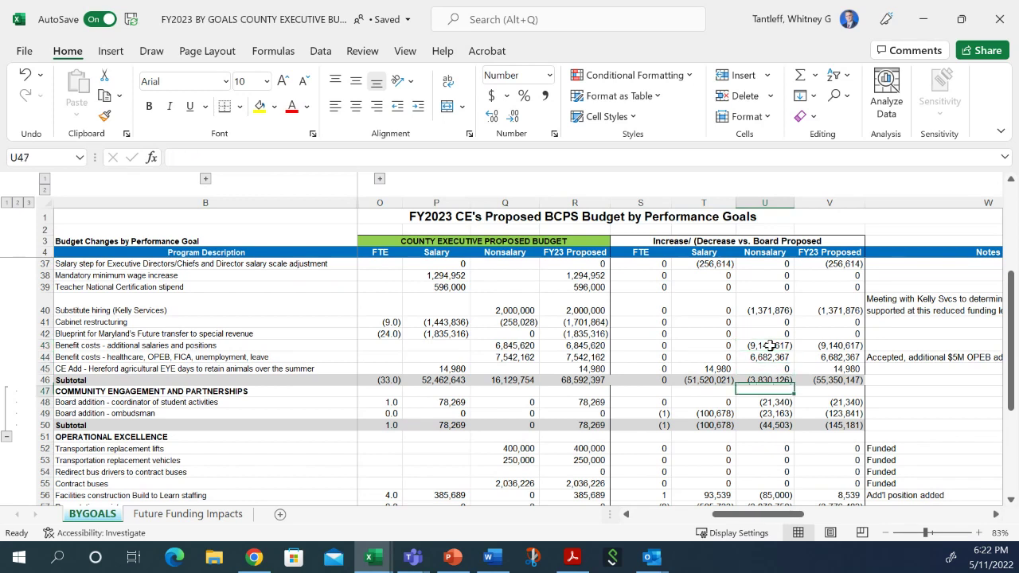
key("Up")
key("Up")
key("Up")
key("Up")
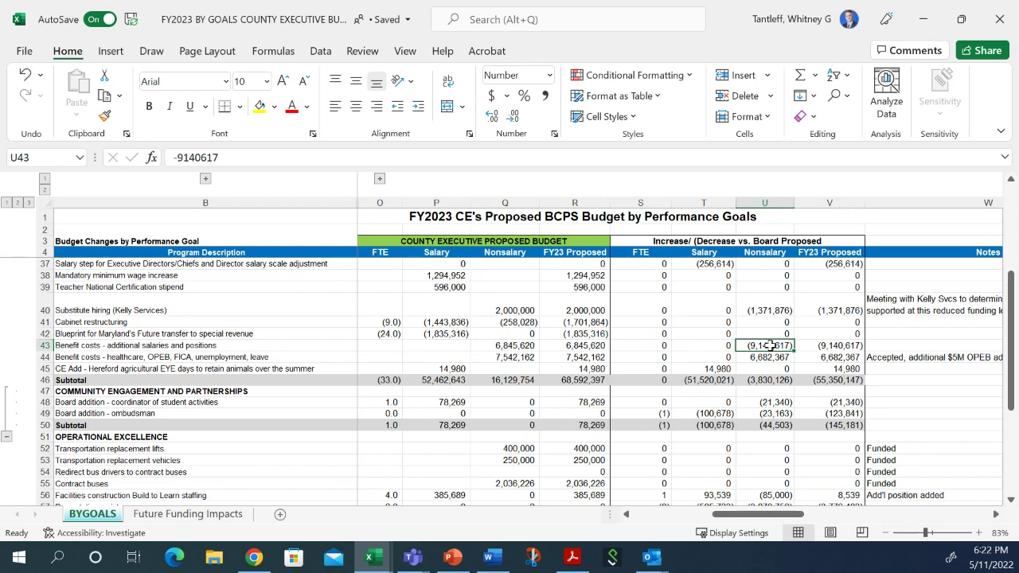
- Review the ombudsman line's nonsalary and salary differences versus the board's proposal, along with the student activities coordinator's county executive salary
key("Down")
key("Down")
key("Down")
key("Down")
key("Down")
key("Down")
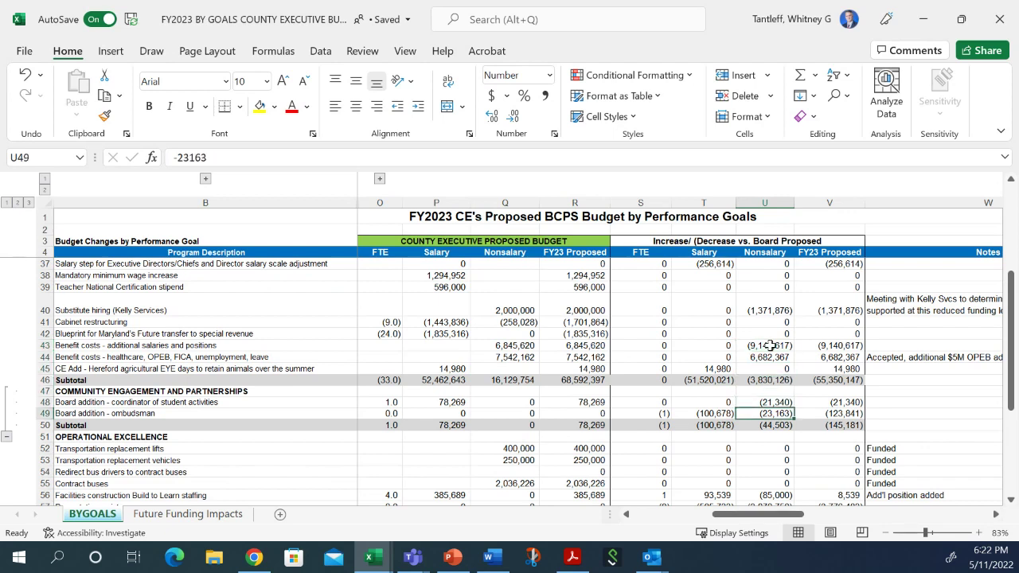
scroll(753, 354, "down", 2)
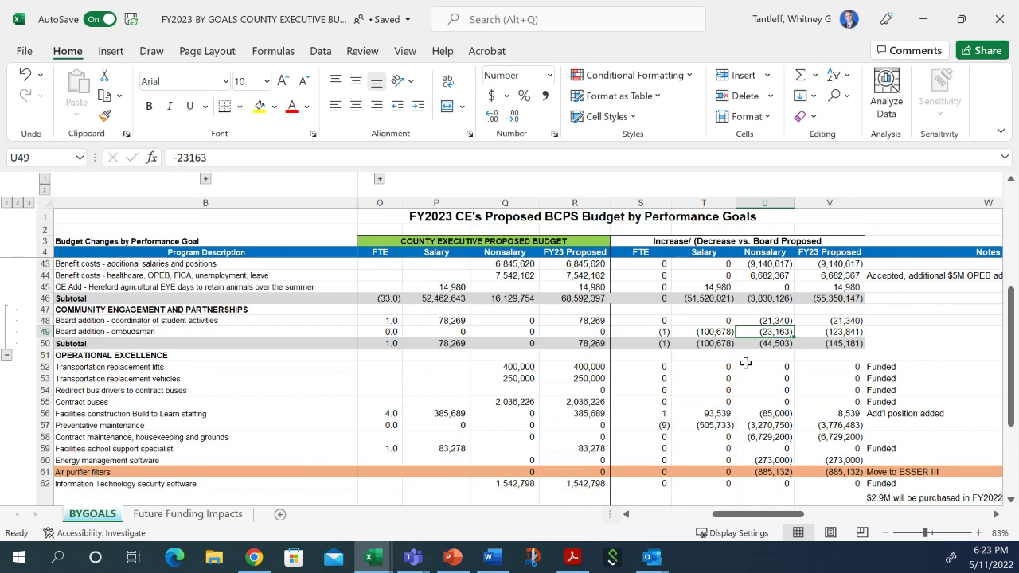
left_click(419, 323)
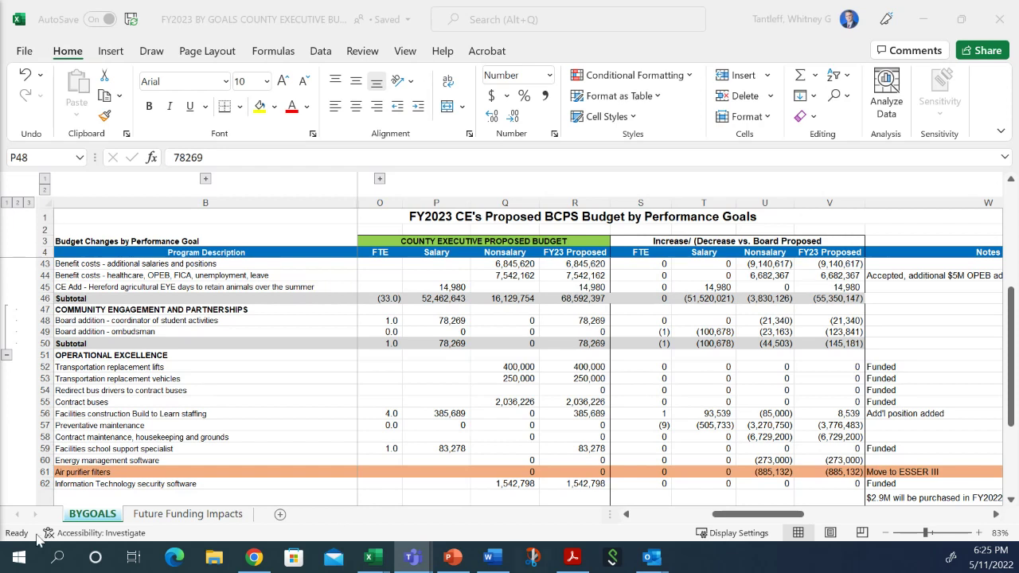
left_click(691, 332)
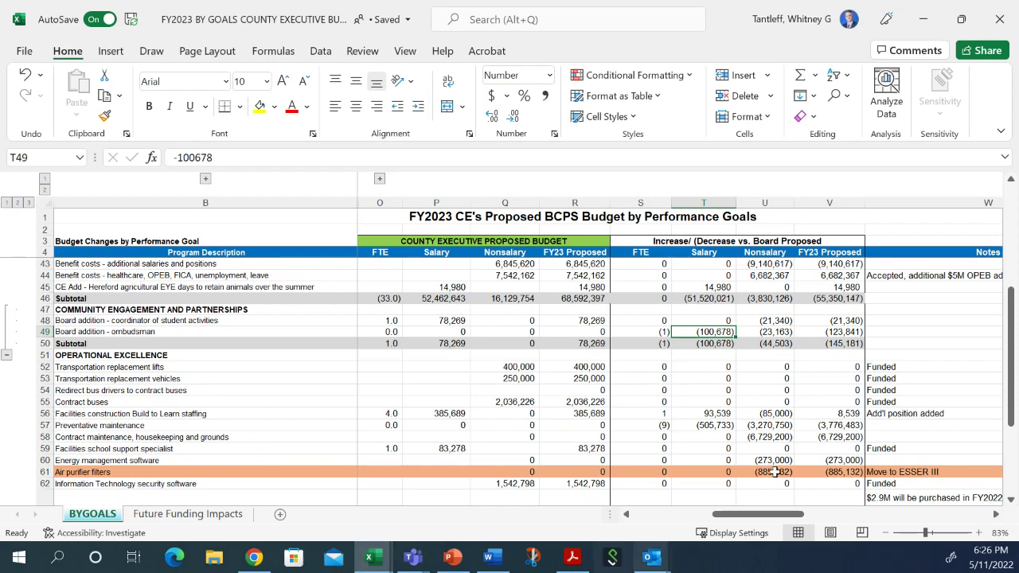
- Review the Operational Excellence transportation lines: the replacement vehicles' FTE difference and the FY23 proposed amounts for contract buses and replacement lifts
left_click(664, 379)
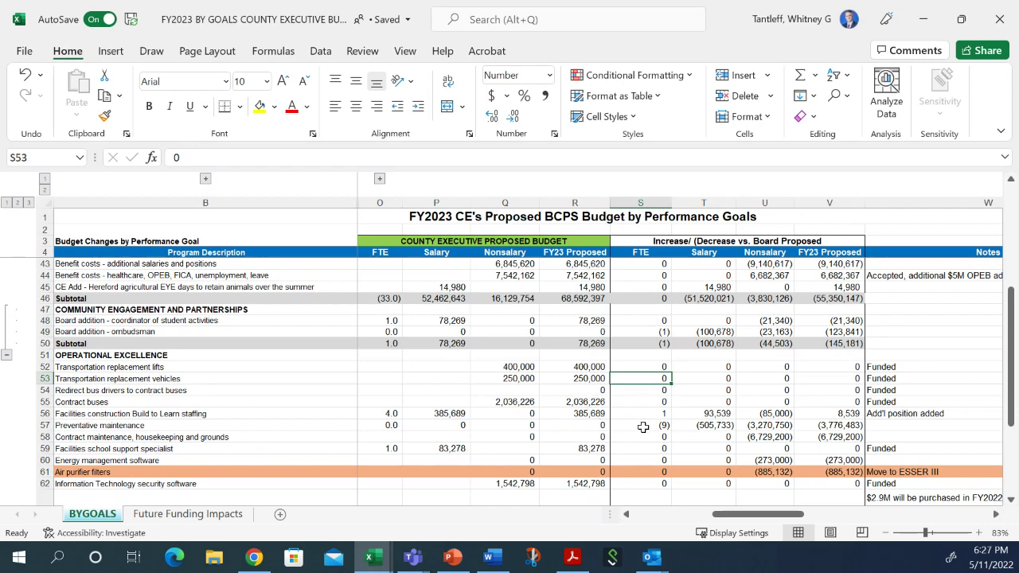
left_click(584, 401)
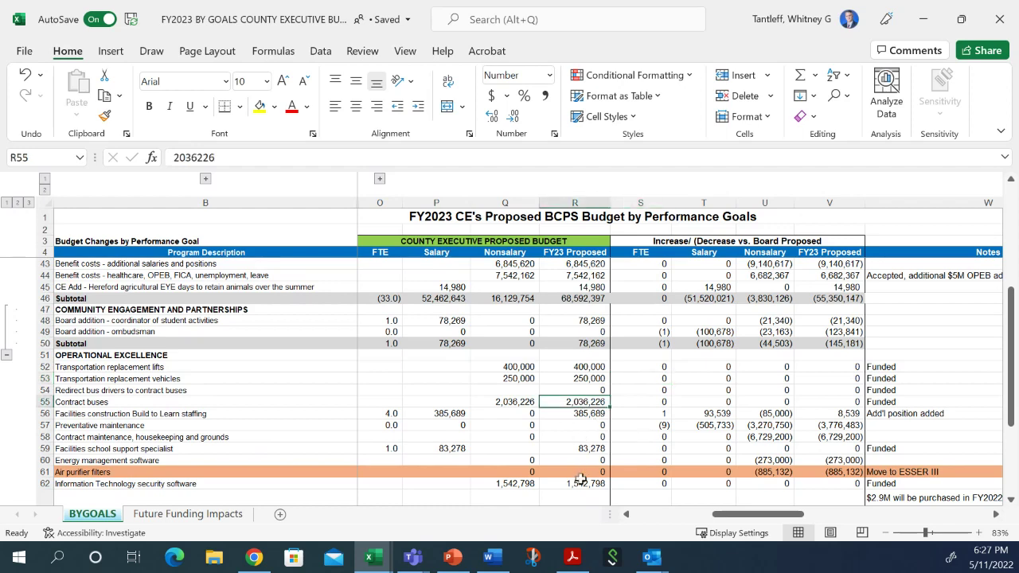
scroll(570, 427, "down", 5)
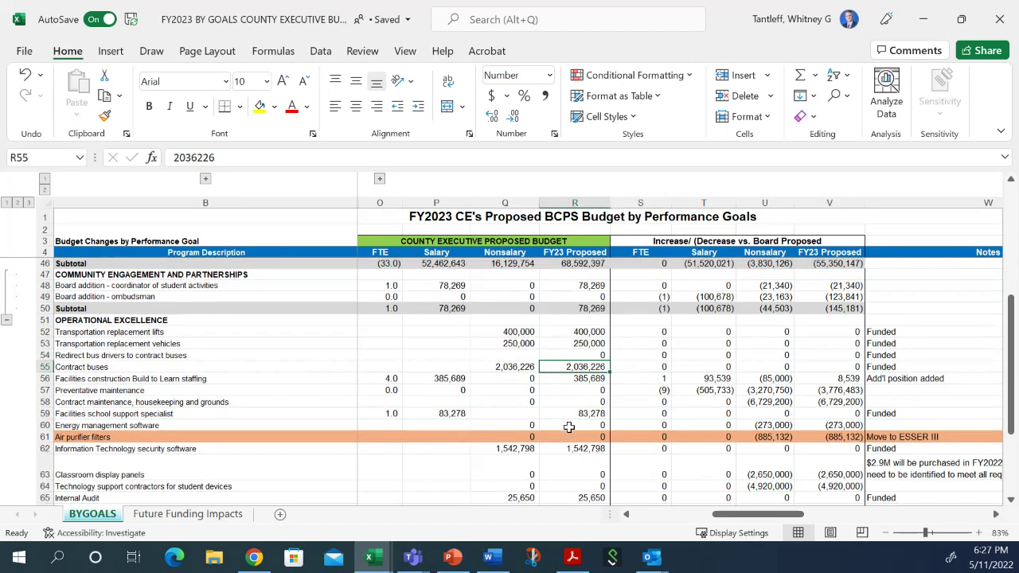
scroll(569, 427, "up", 4)
left_click(574, 331)
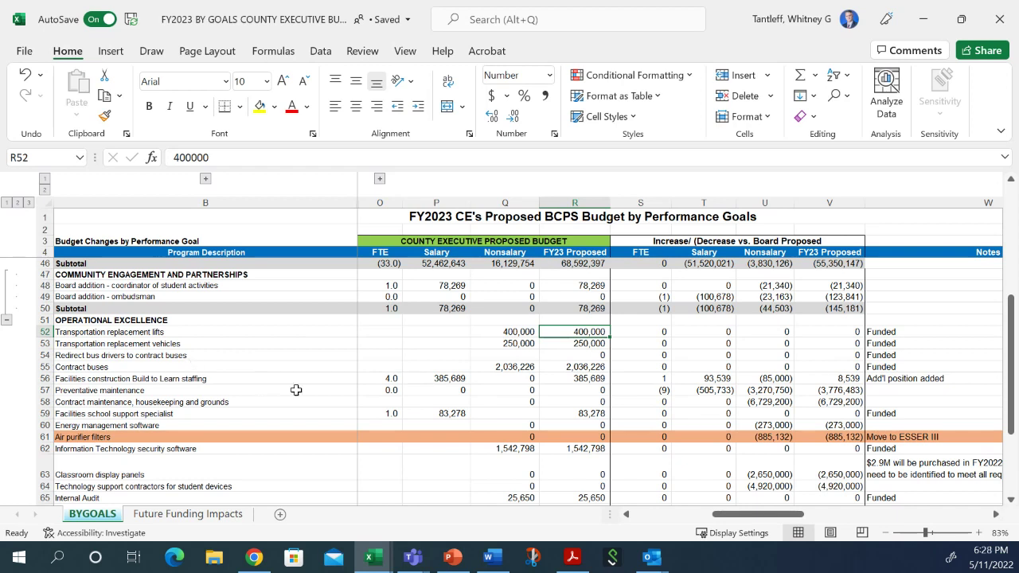
- Compare the facilities construction Build to Learn FTEs with the board's proposal by expanding the hidden board budget columns, then collapse them again
left_click(646, 381)
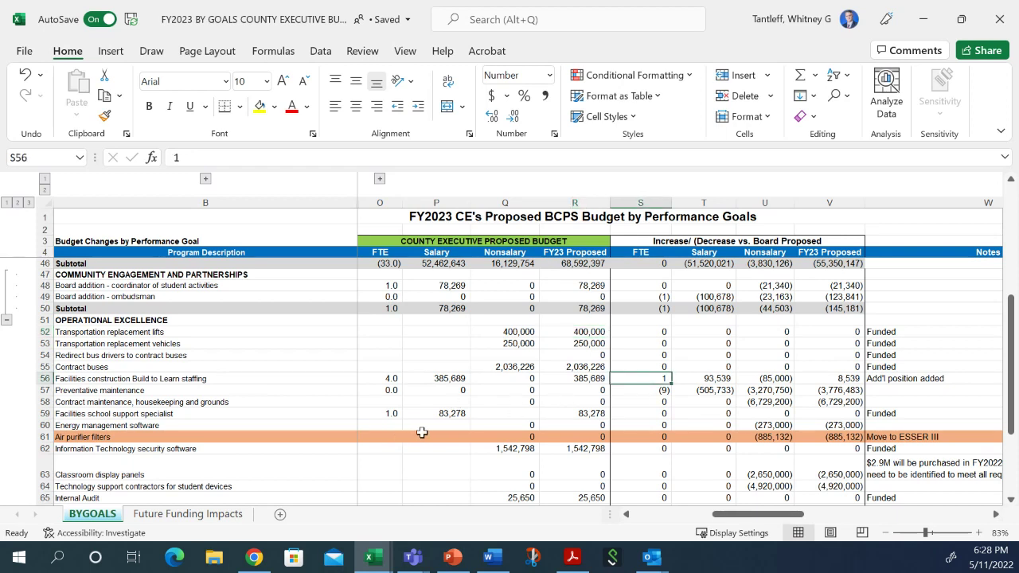
left_click(386, 380)
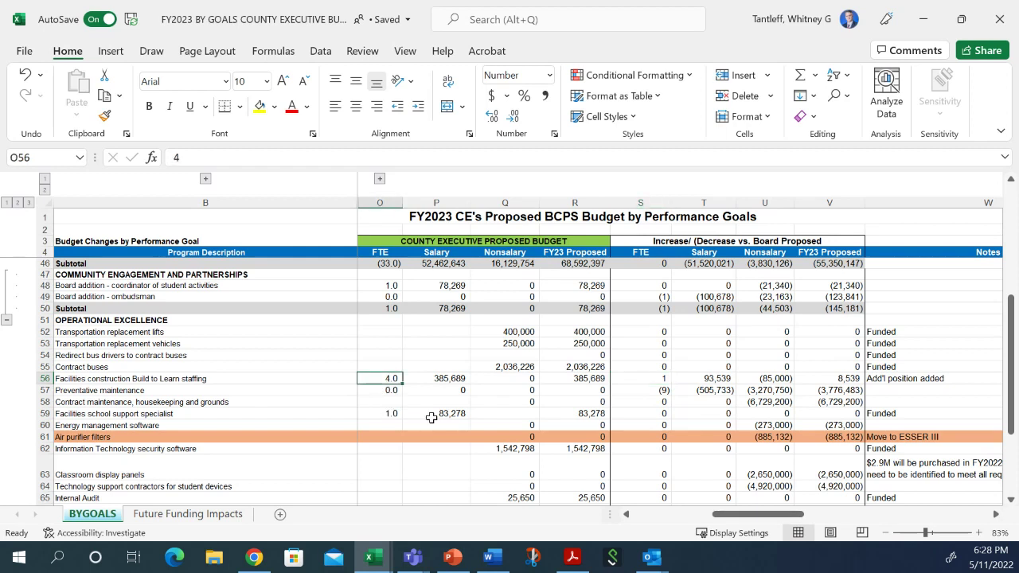
left_click(630, 514)
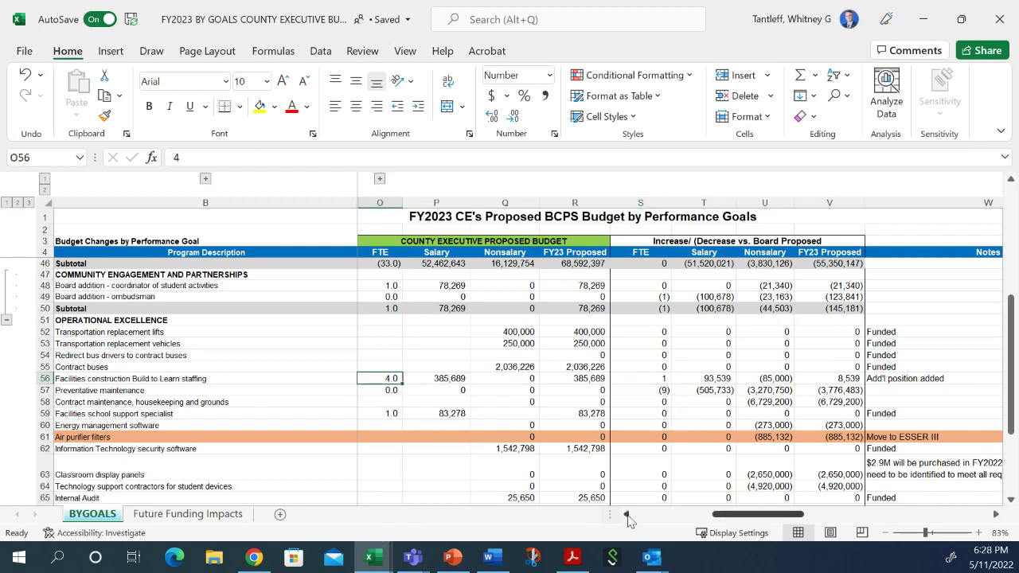
left_click(382, 180)
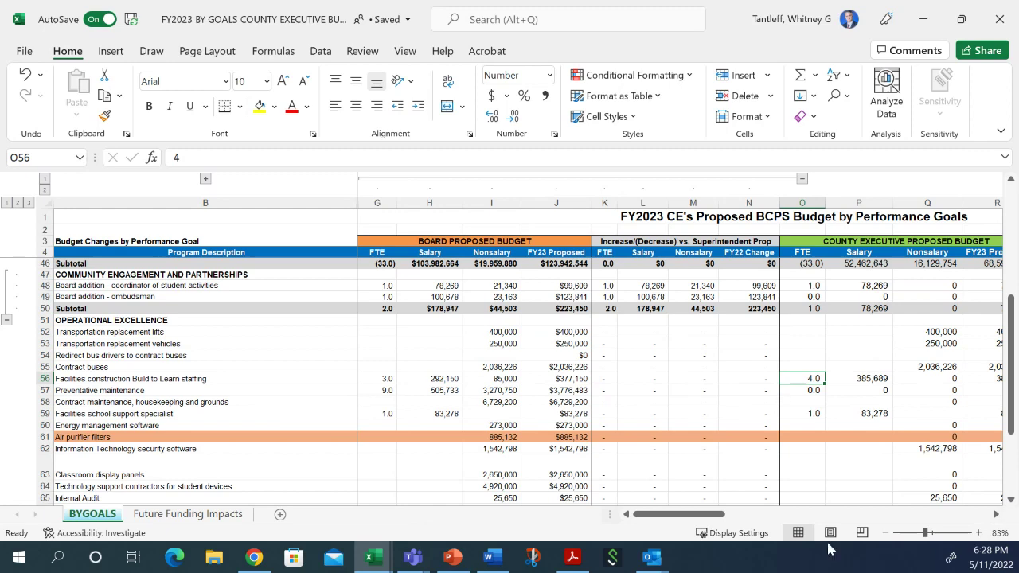
left_click(802, 178)
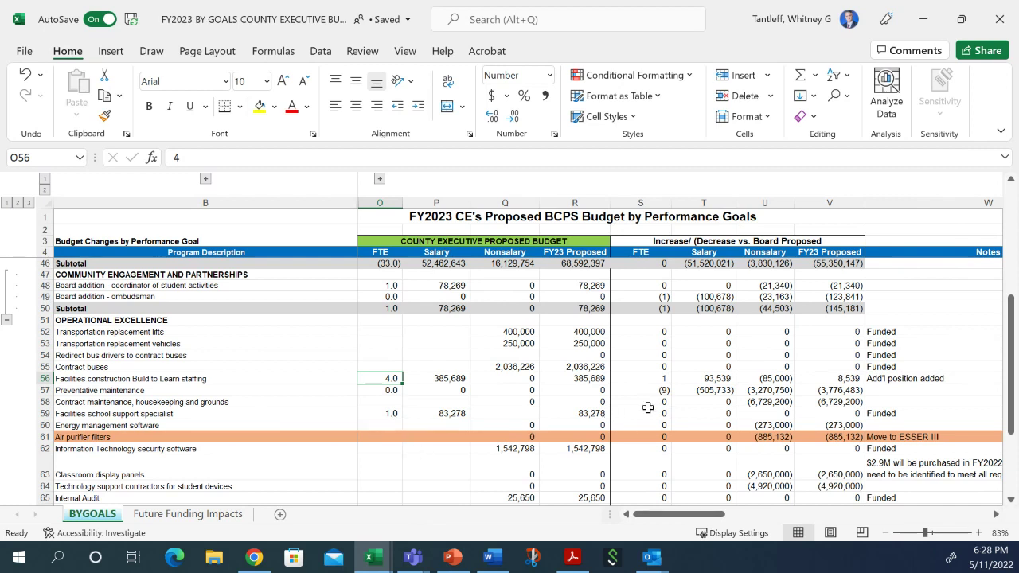
- Check the energy management software's nonsalary difference and the air purifier filters' FY23 proposed difference versus the board's proposal
scroll(650, 418, "down", 2)
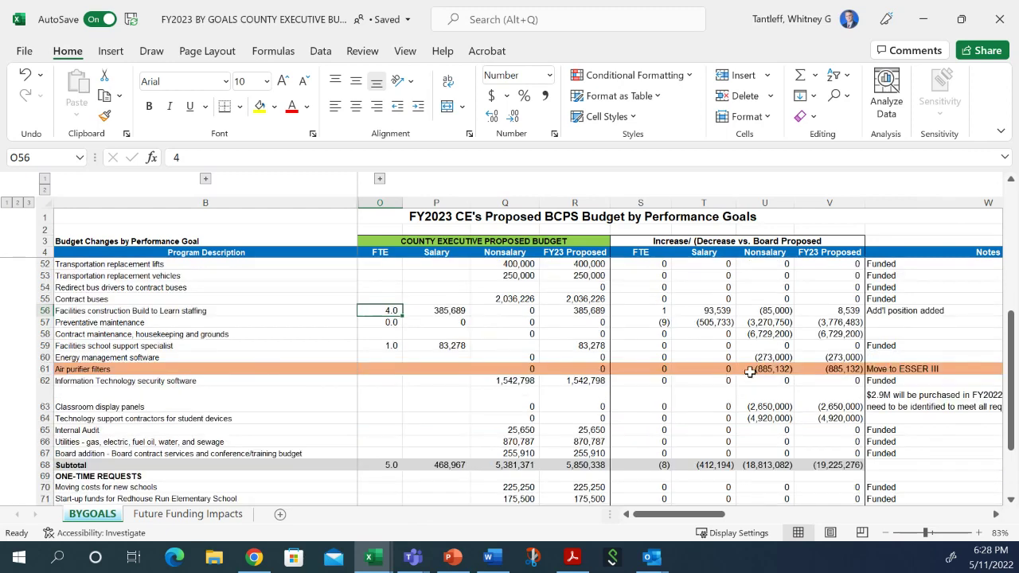
left_click(771, 357)
scroll(650, 430, "down", 1)
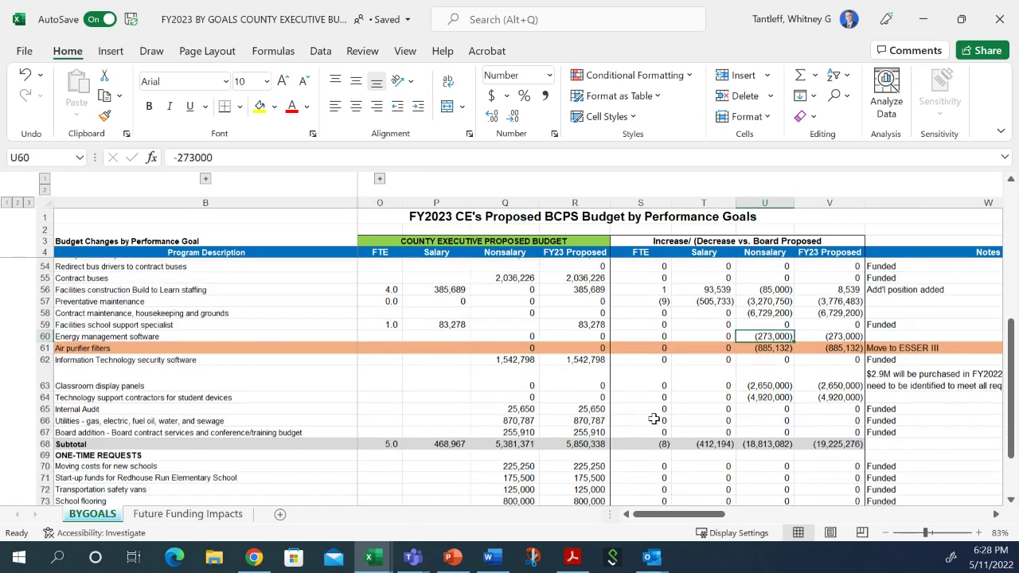
left_click(838, 335)
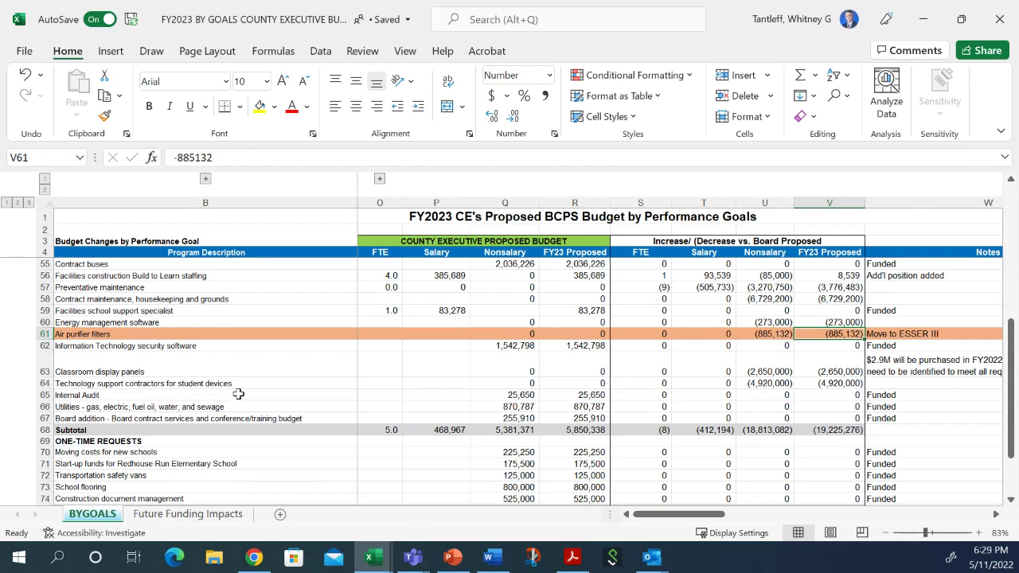
- Check the technology support contractors' nonsalary and FY23 proposed differences, switching briefly to the Outlook inbox and back to Excel
left_click(770, 384)
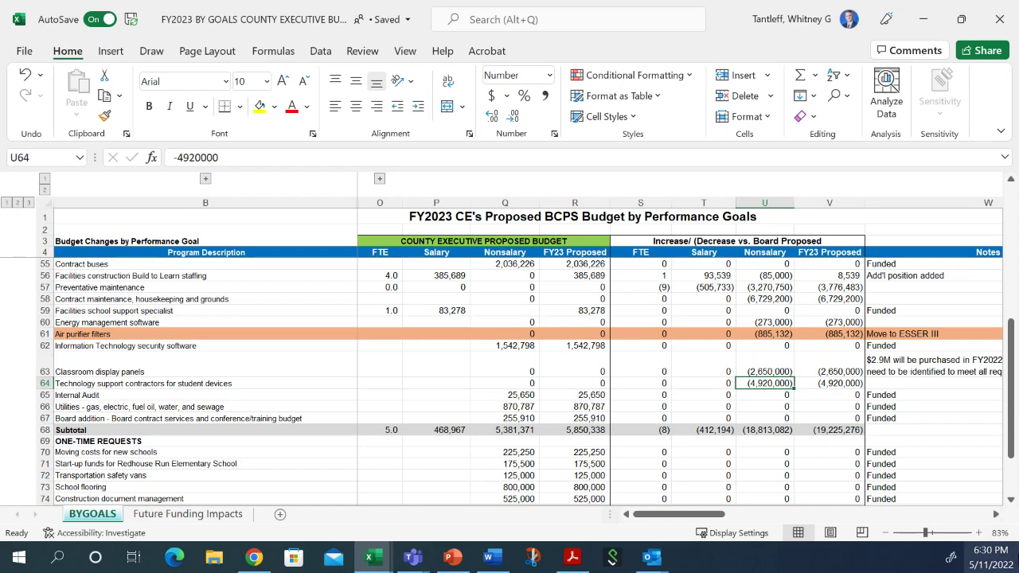
mouse_move(664, 562)
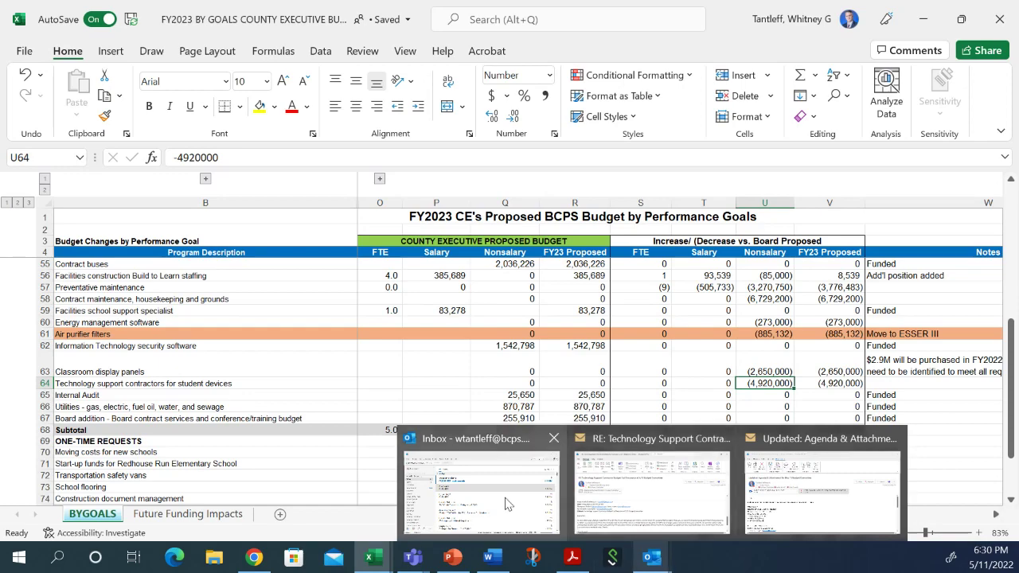
left_click(473, 488)
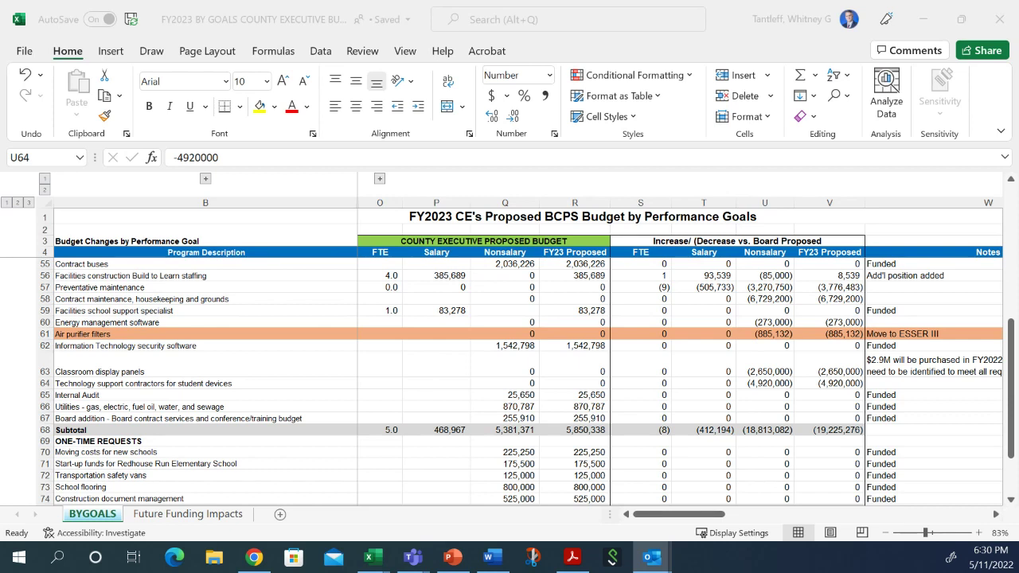
key("alt+Tab")
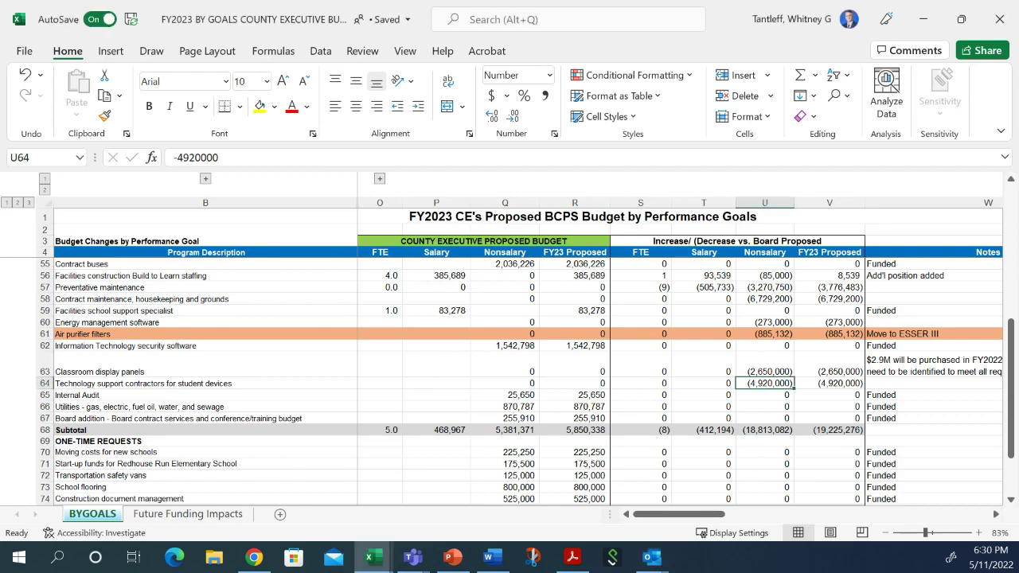
left_click(852, 385)
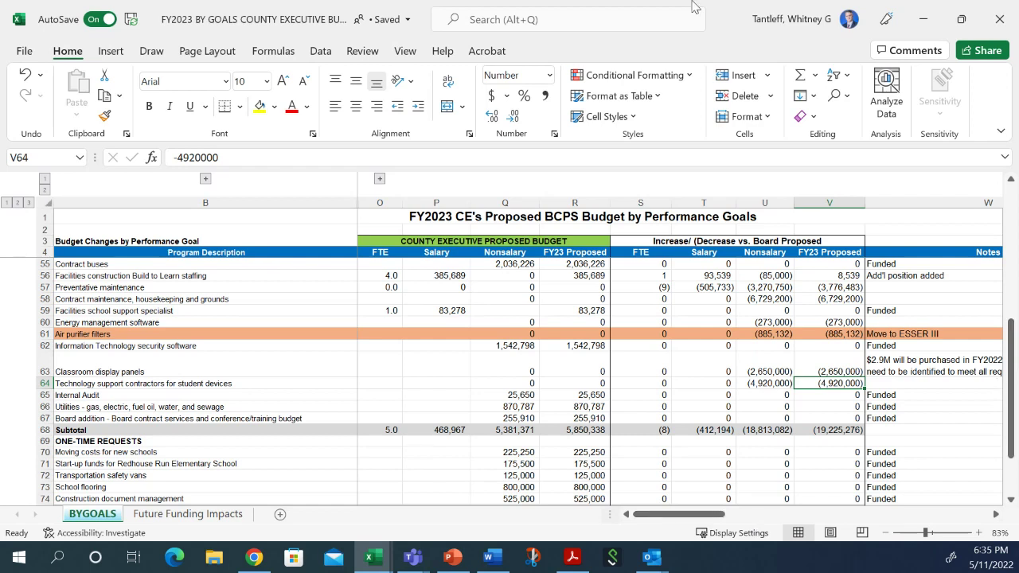
- Review the Internal Audit difference and the One-Time Requests lines, from moving costs for new schools to construction document management
left_click(764, 396)
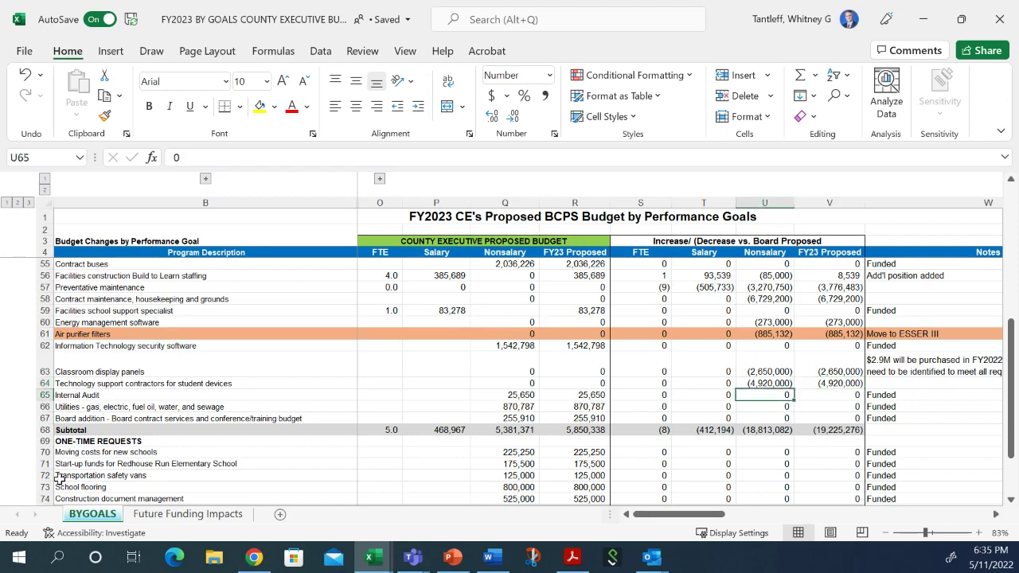
scroll(68, 473, "down", 2)
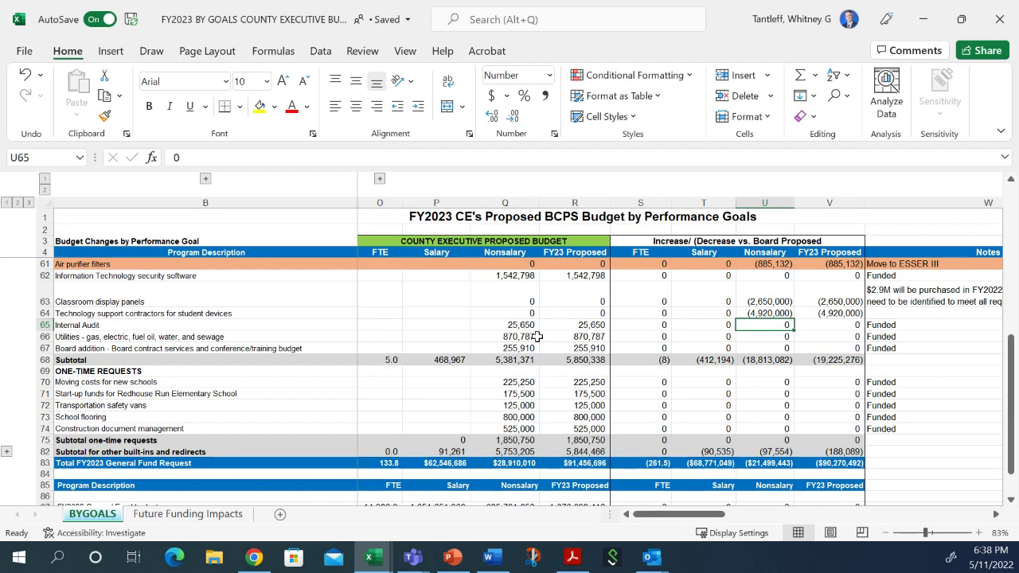
left_click(763, 393)
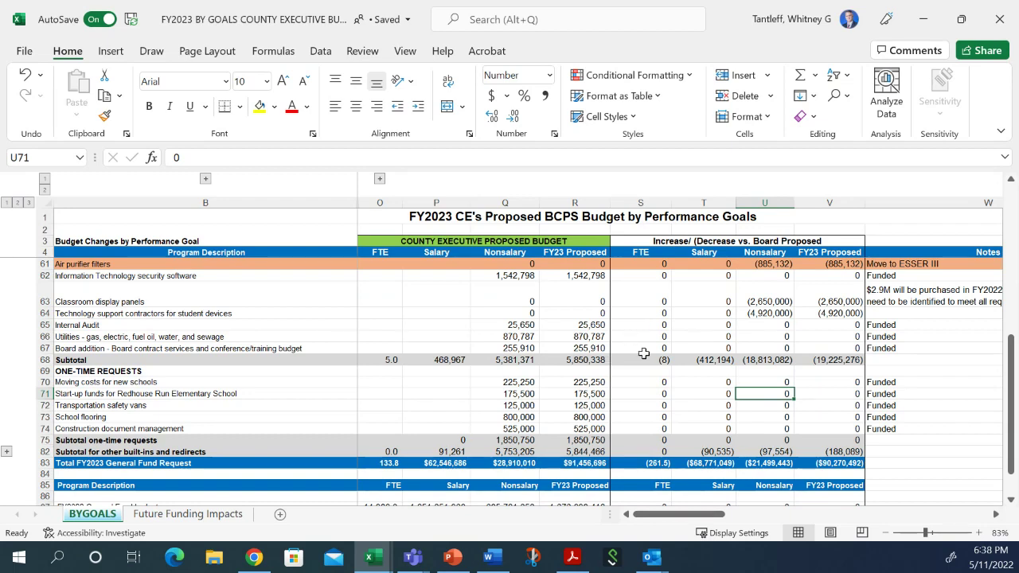
scroll(605, 349, "down", 1)
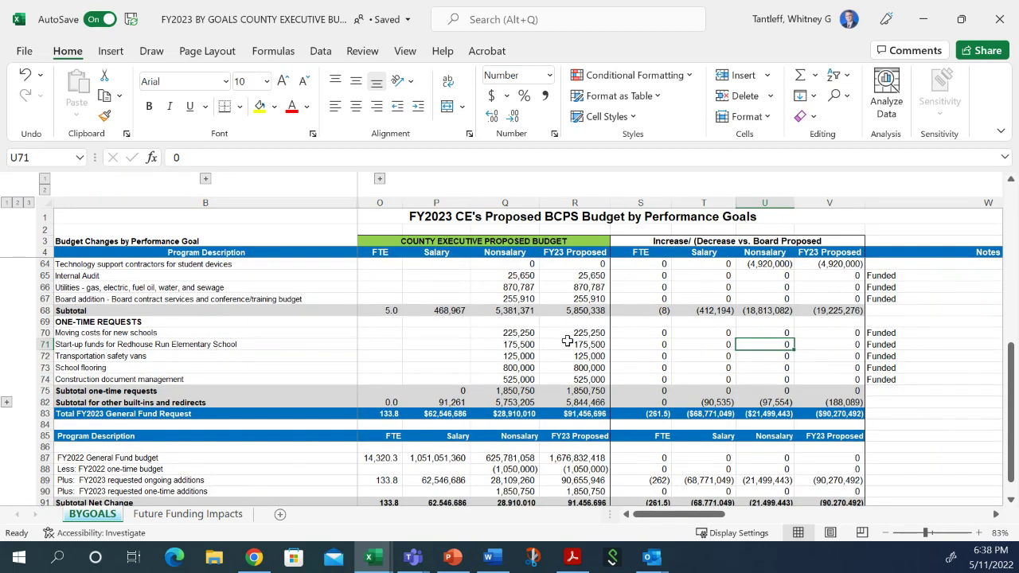
left_click_drag(582, 327, 587, 378)
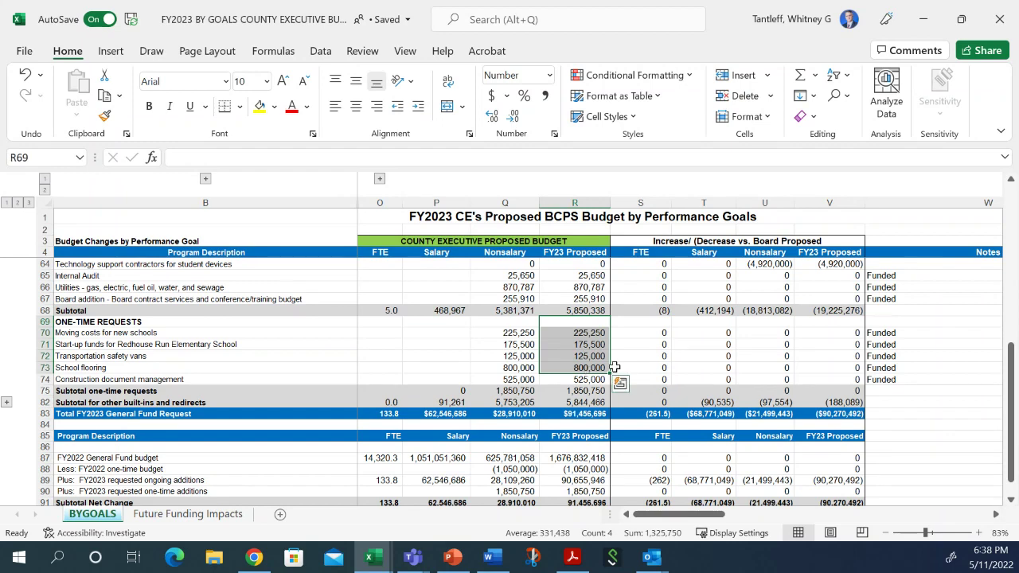
left_click(506, 379)
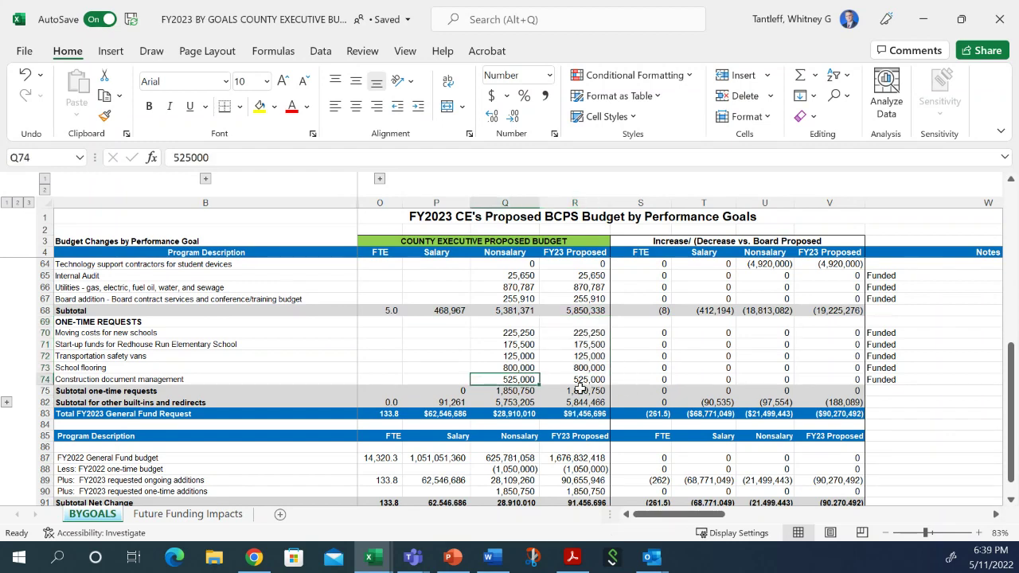
- Review the FY2023 General Fund totals, then check the extended instructional day's FY2022 and FY2024 costs on the Future Funding Impacts sheet
scroll(608, 358, "down", 2)
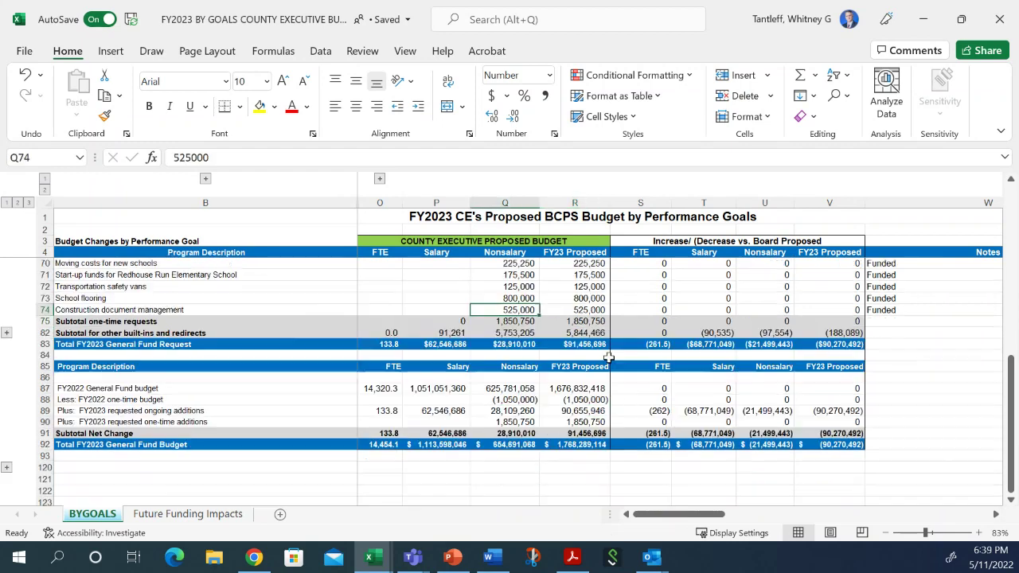
left_click(200, 515)
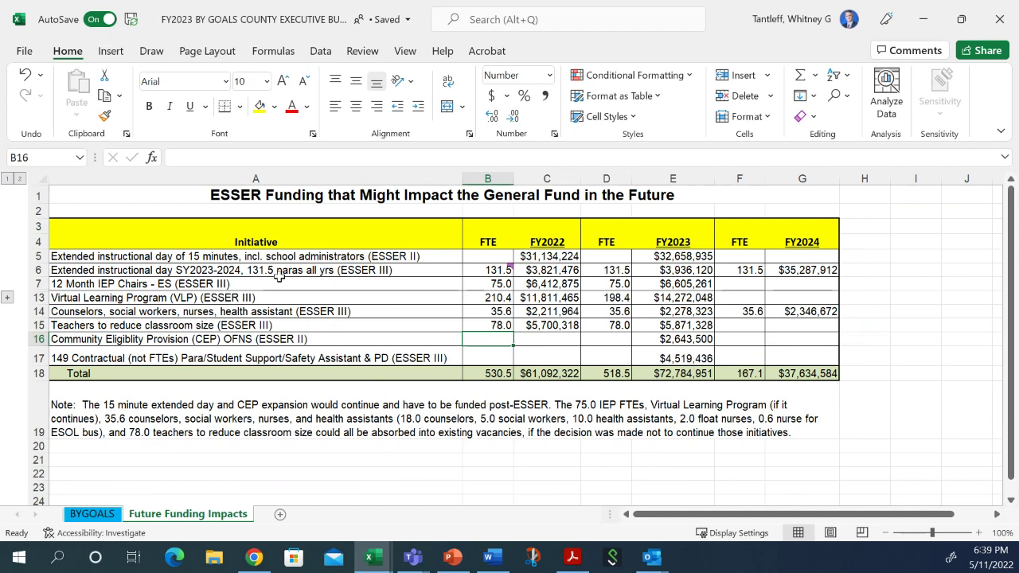
left_click(541, 261)
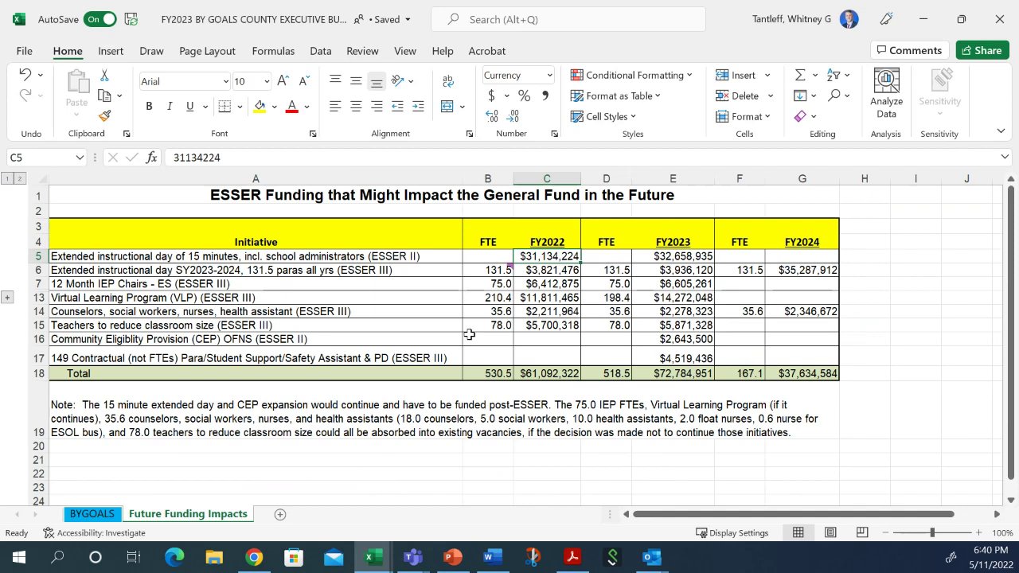
left_click(797, 271)
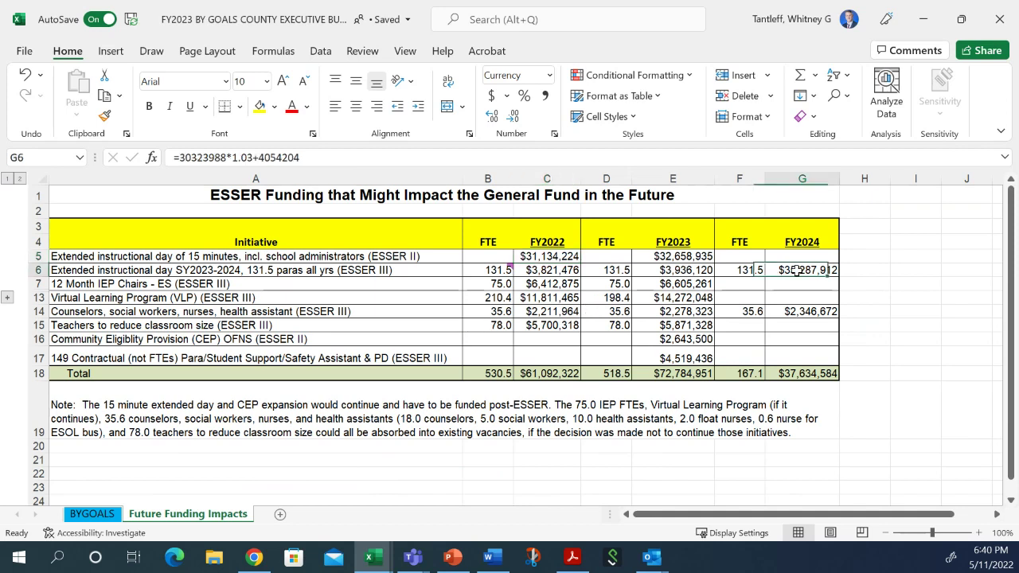
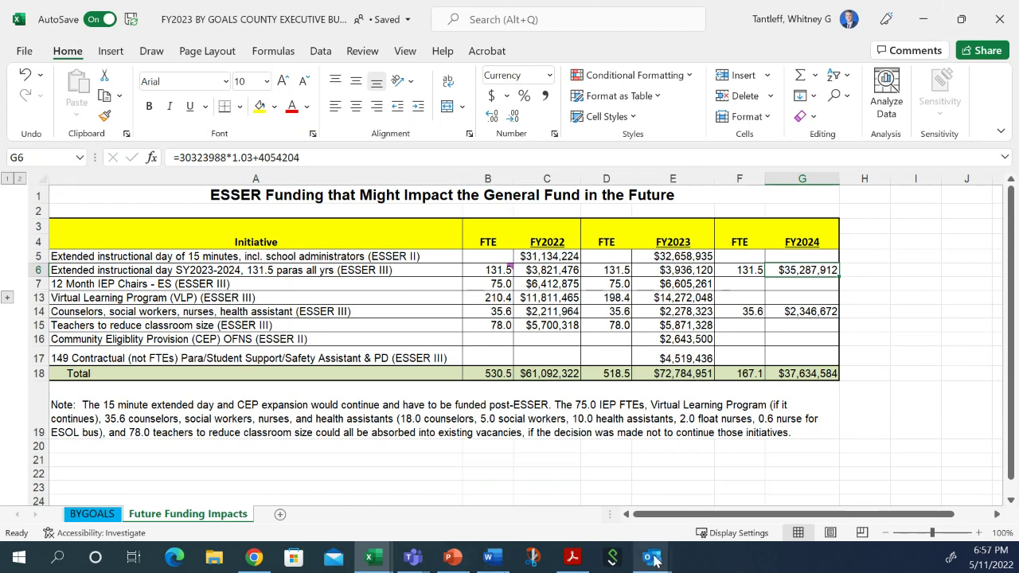
mouse_move(656, 560)
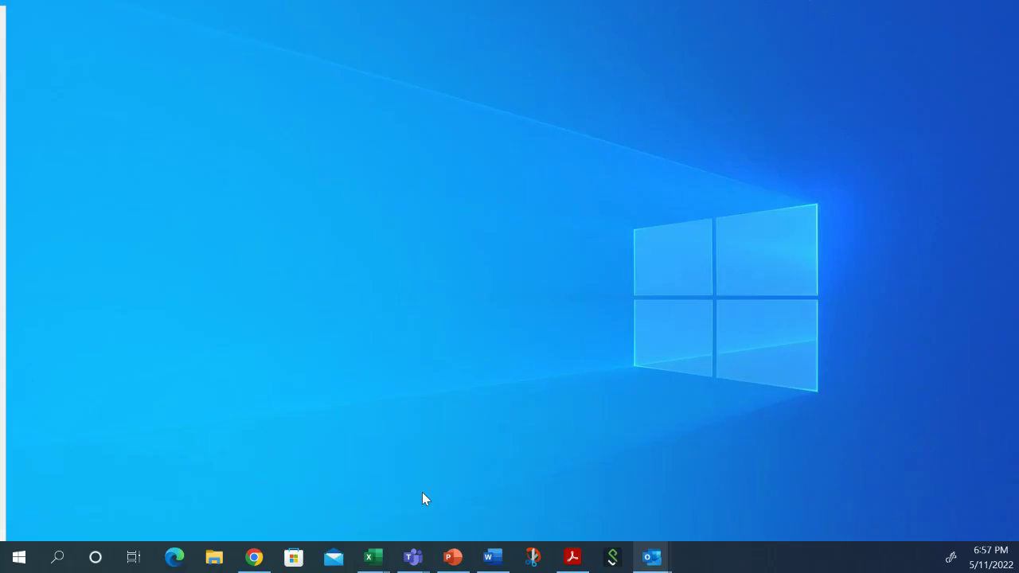
left_click(422, 498)
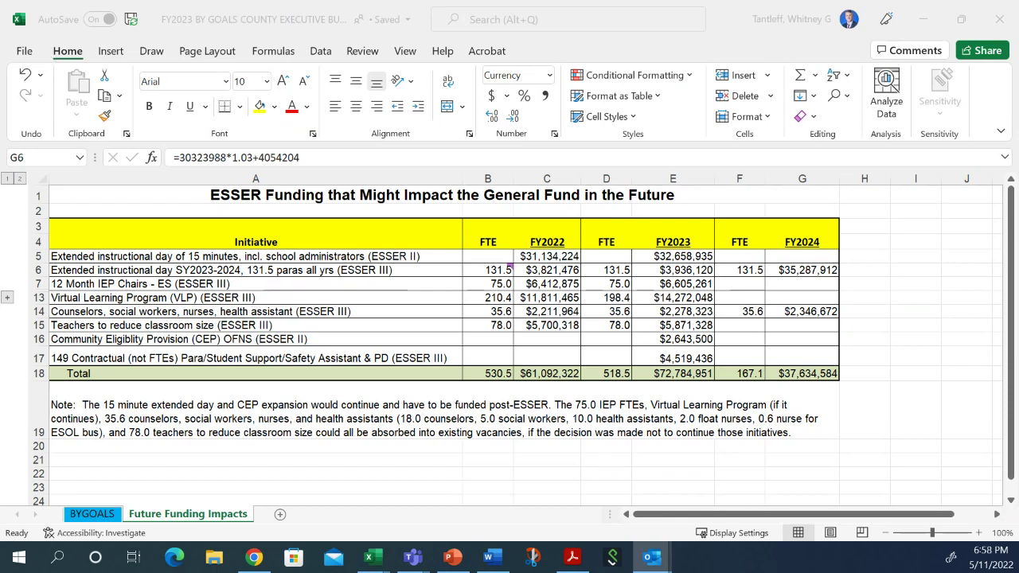
key("alt+Tab")
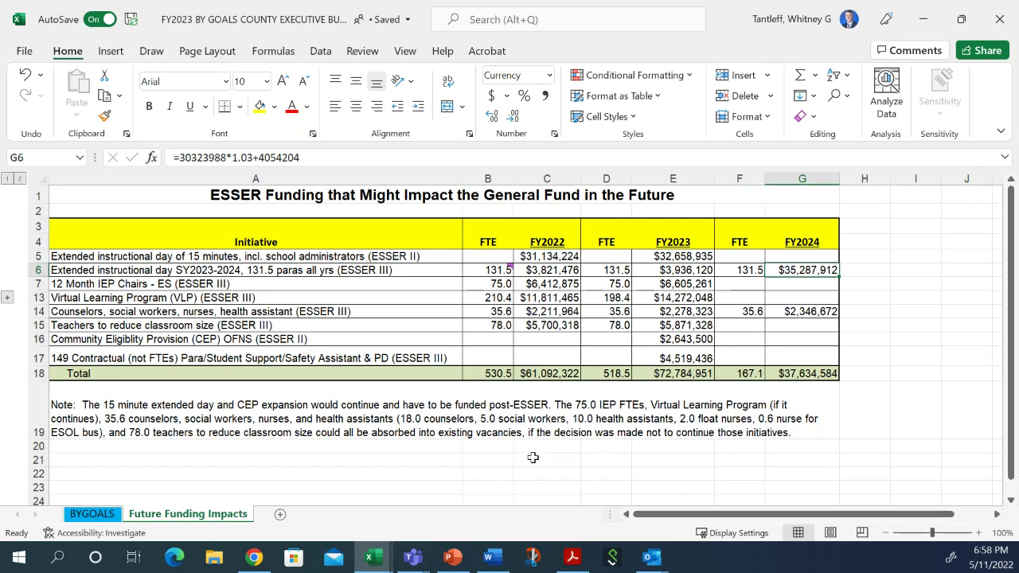
left_click(549, 425)
left_click(535, 476)
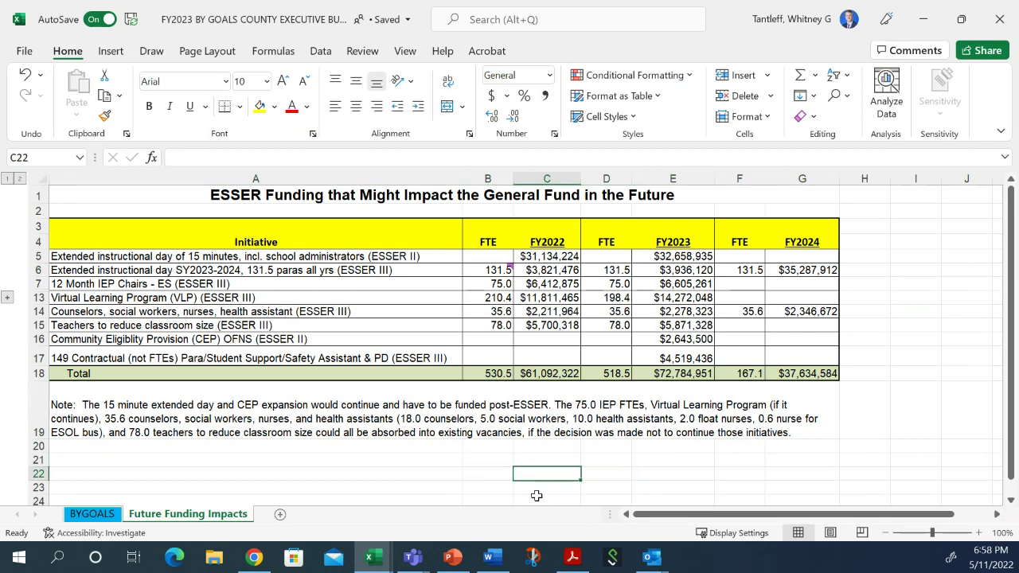